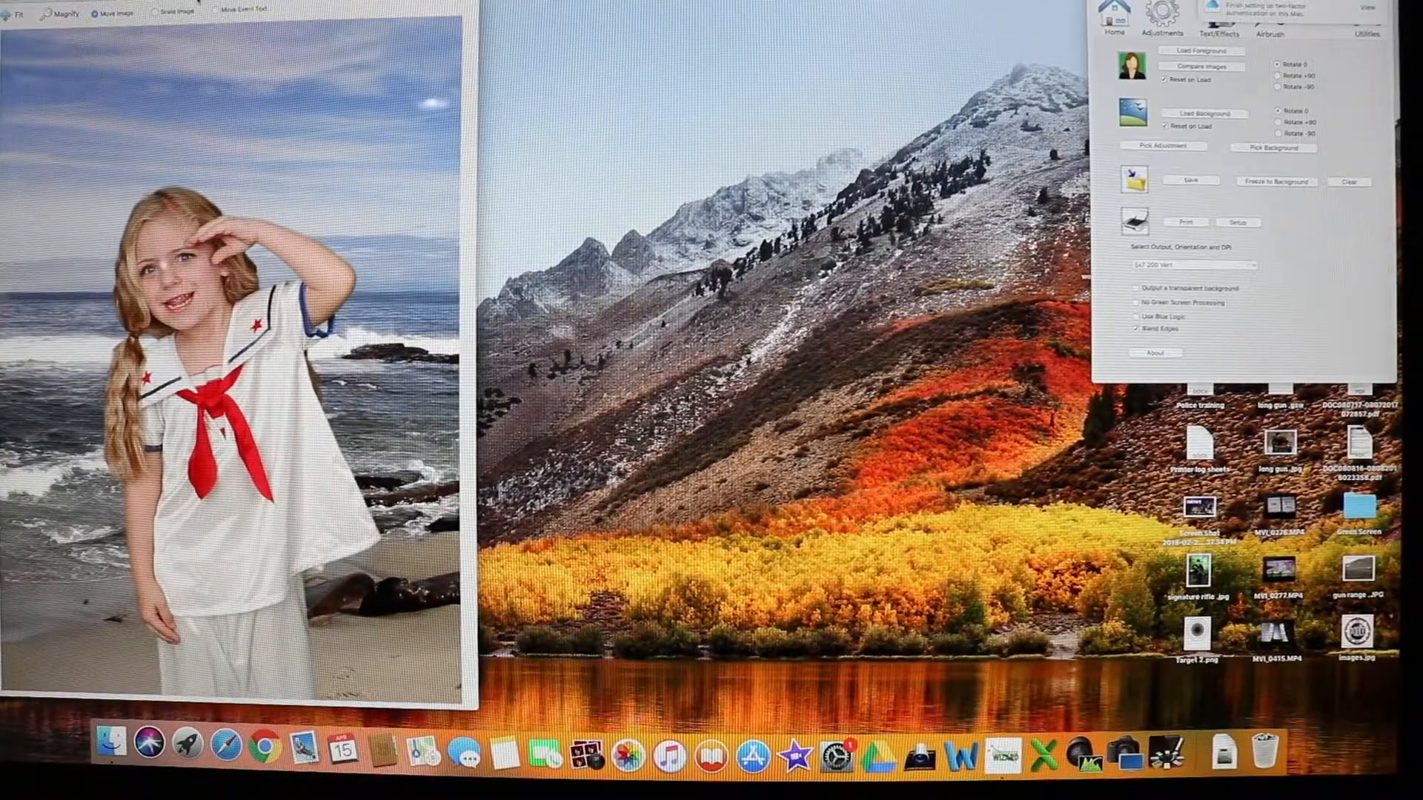
# Shift the photo window right and dismiss the iCloud password prompt
pyautogui.moveTo(198, 5); pyautogui.dragTo(373, 4)
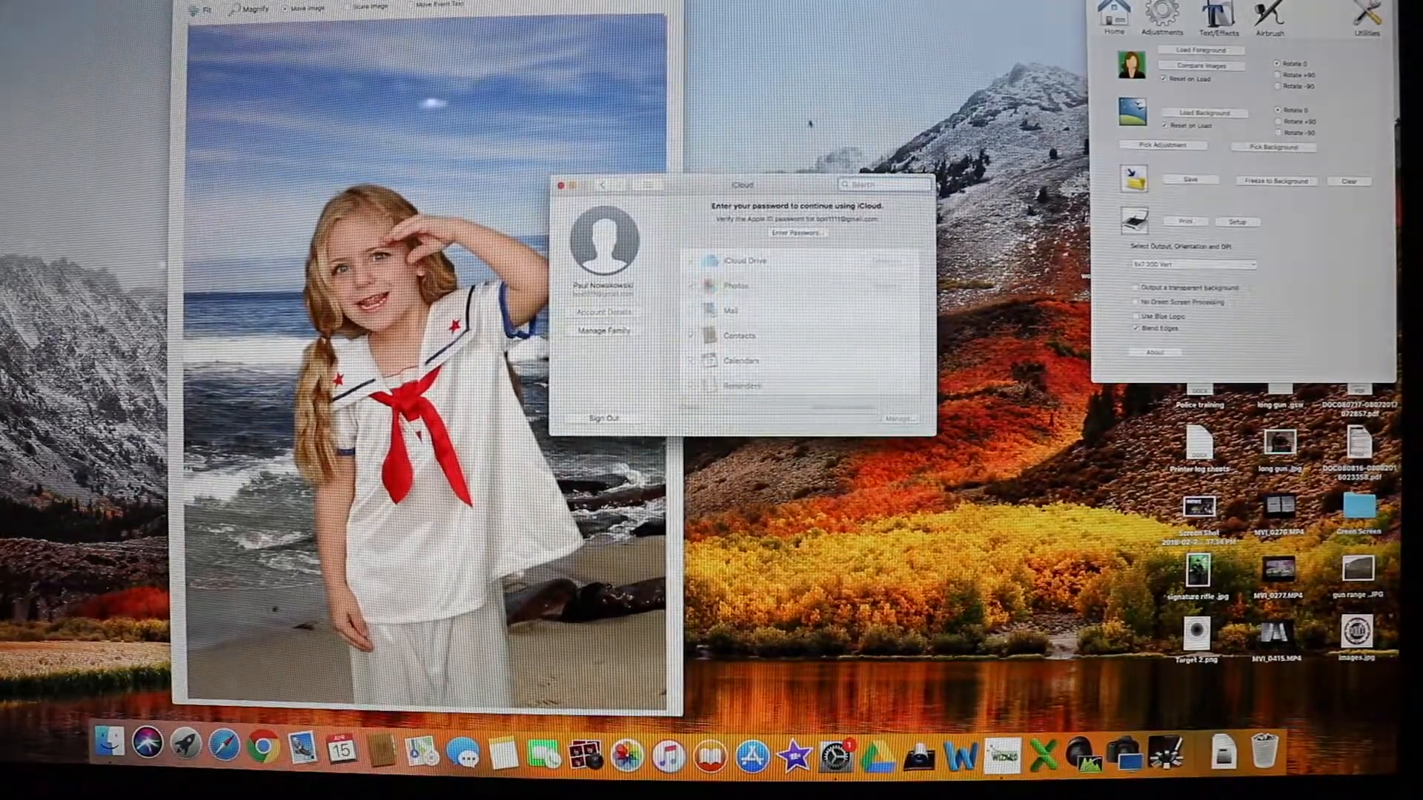
pyautogui.click(561, 185)
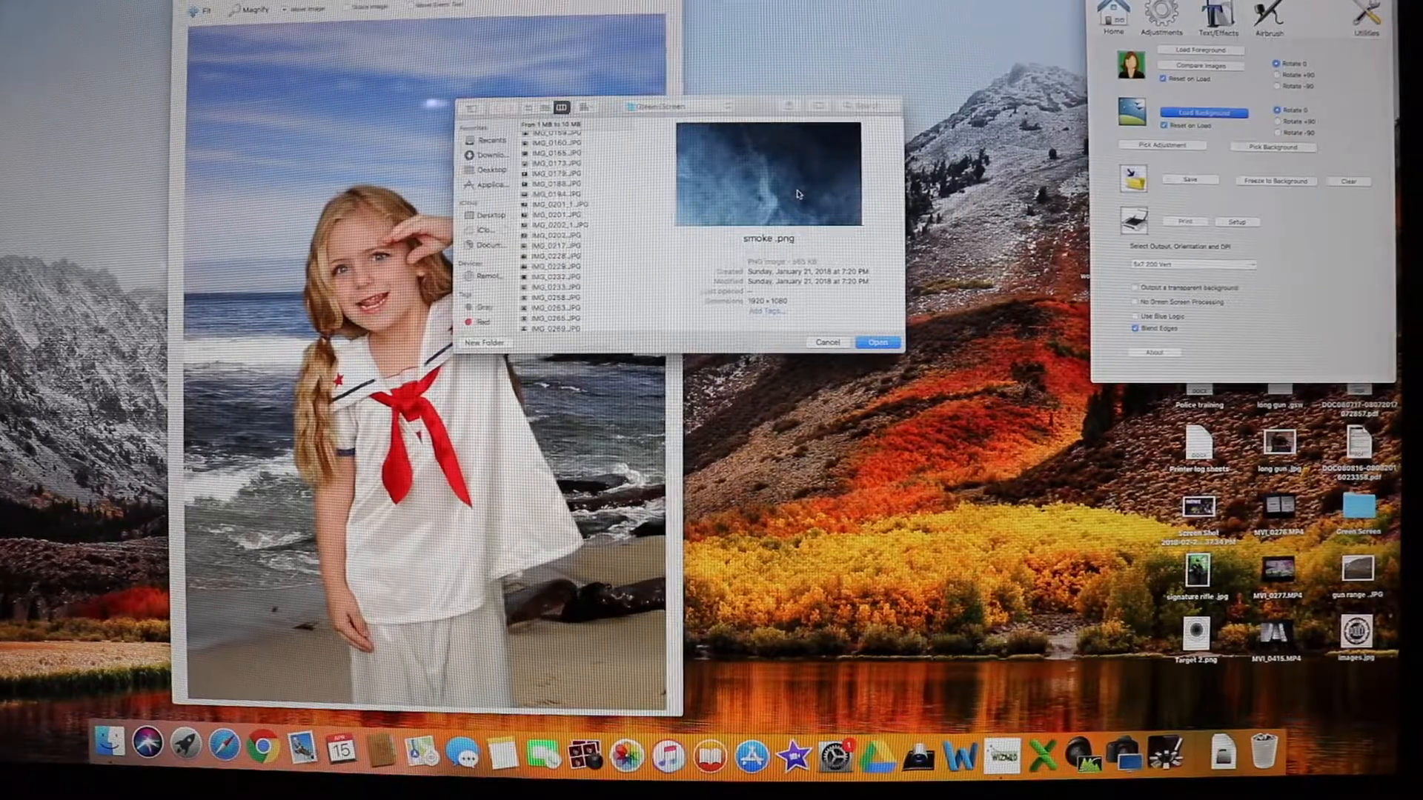
pyautogui.scroll(-3, 556, 212)
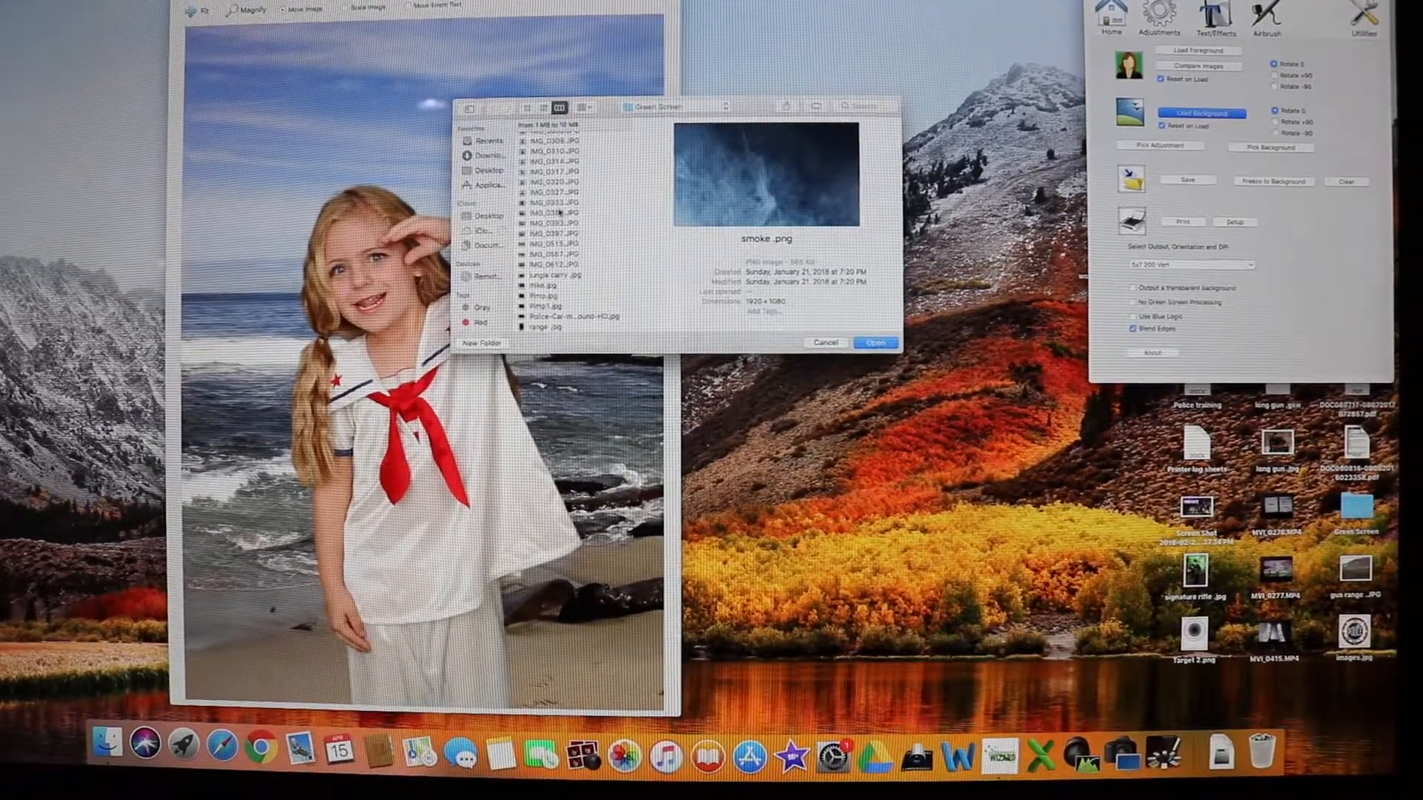
# Replace the beach with smoke.png as background and nudge the girl right and down
pyautogui.click(877, 343)
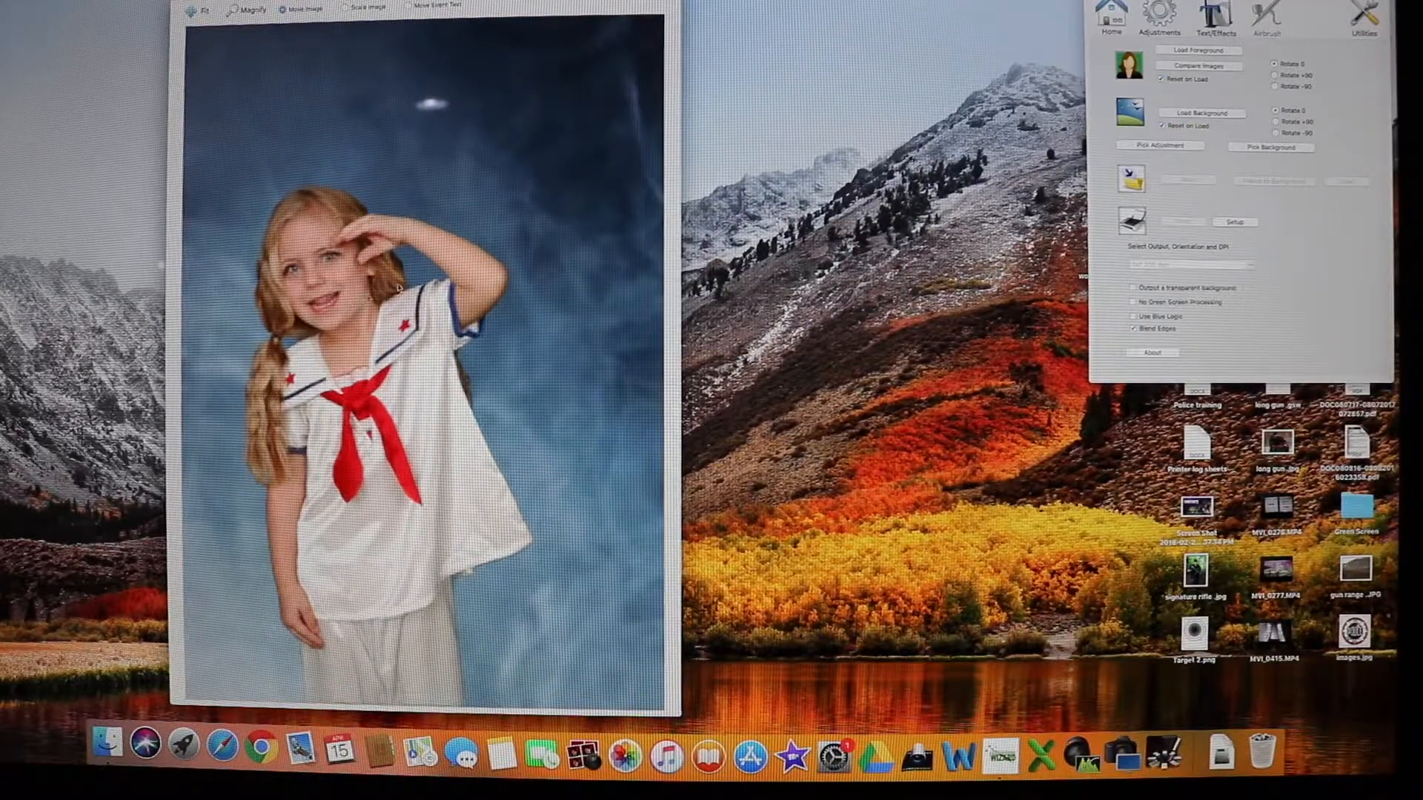
pyautogui.moveTo(392, 301); pyautogui.dragTo(410, 314)
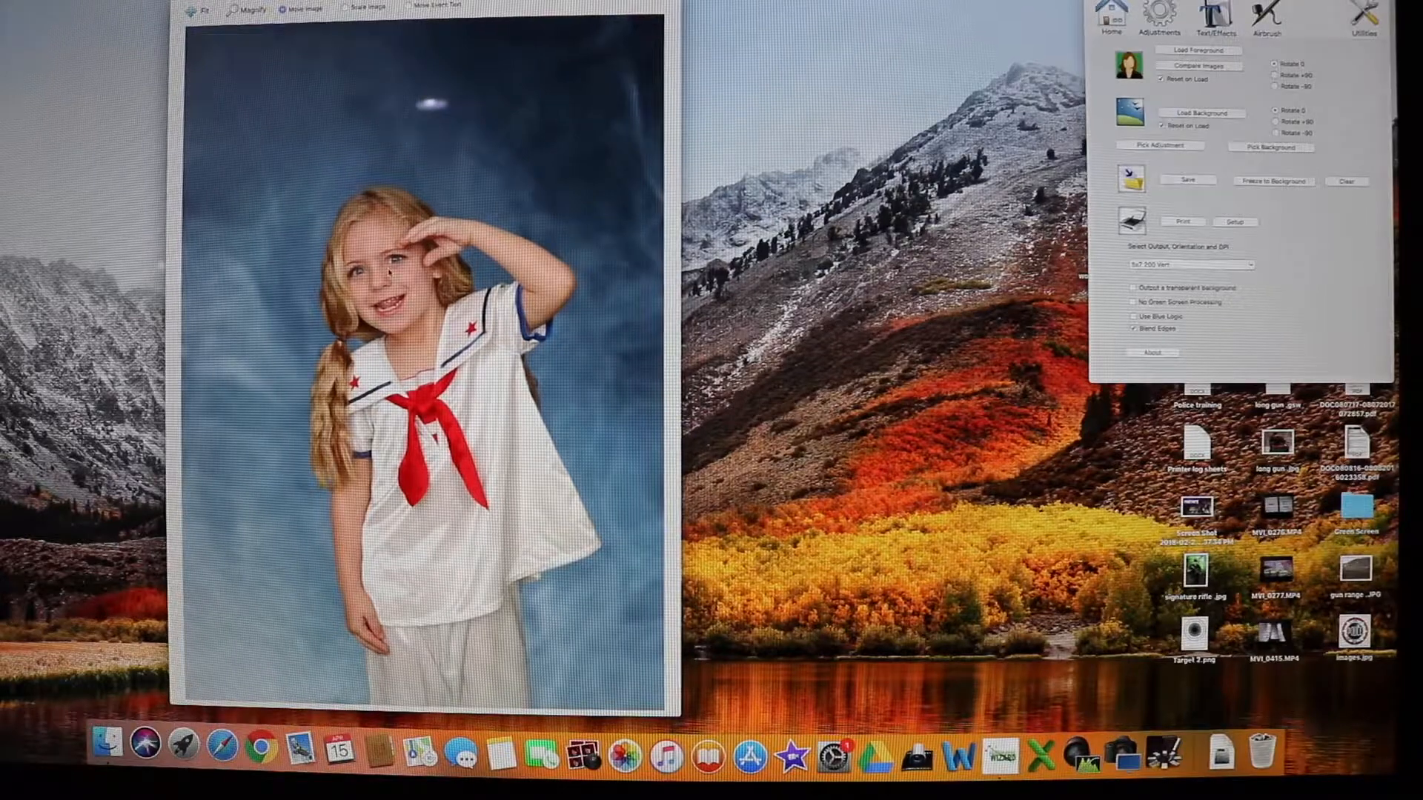
# Browse candidate foreground photos such as IMG_0709, IMG_0696, IMG_0645 and the police badge image
pyautogui.click(1177, 50)
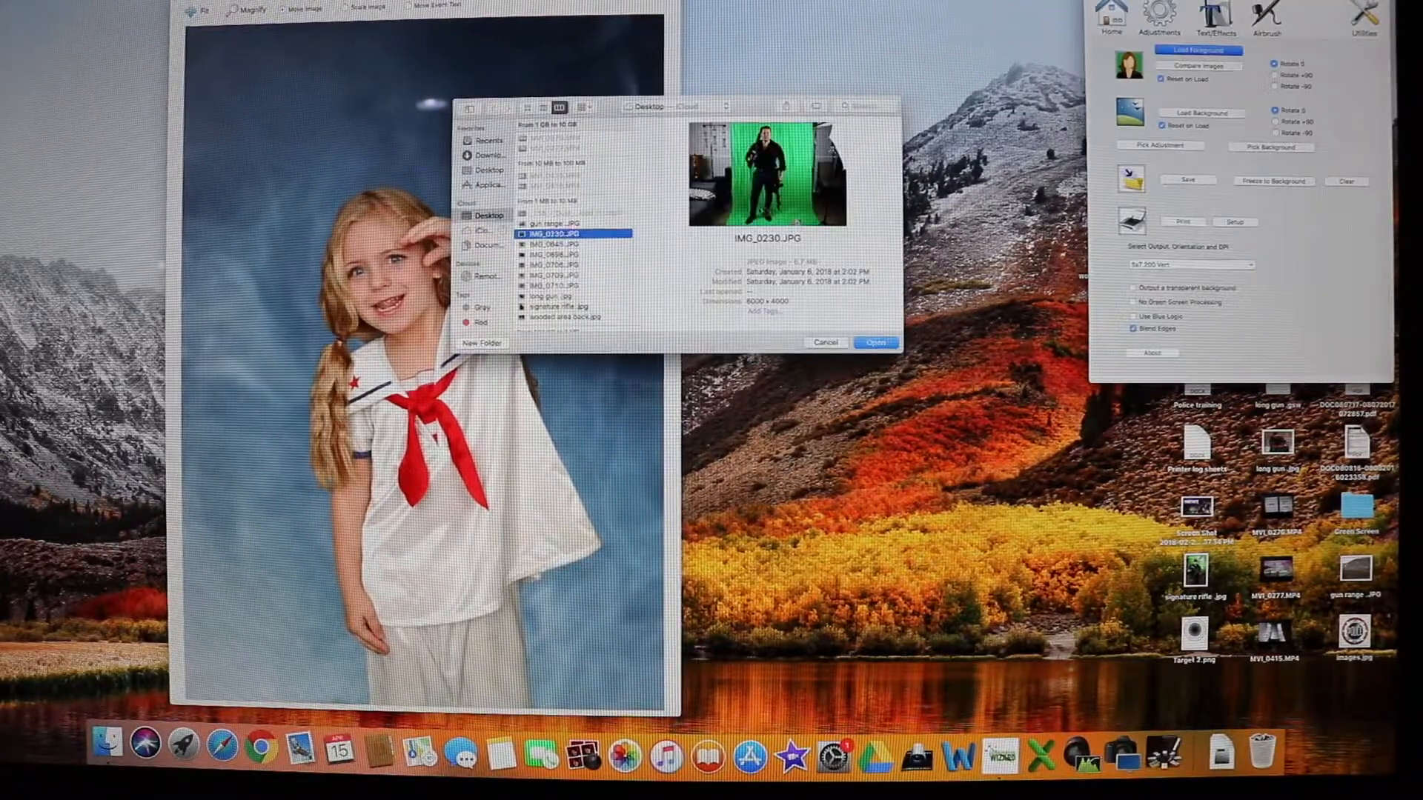
pyautogui.scroll(-3, 572, 244)
pyautogui.click(557, 209)
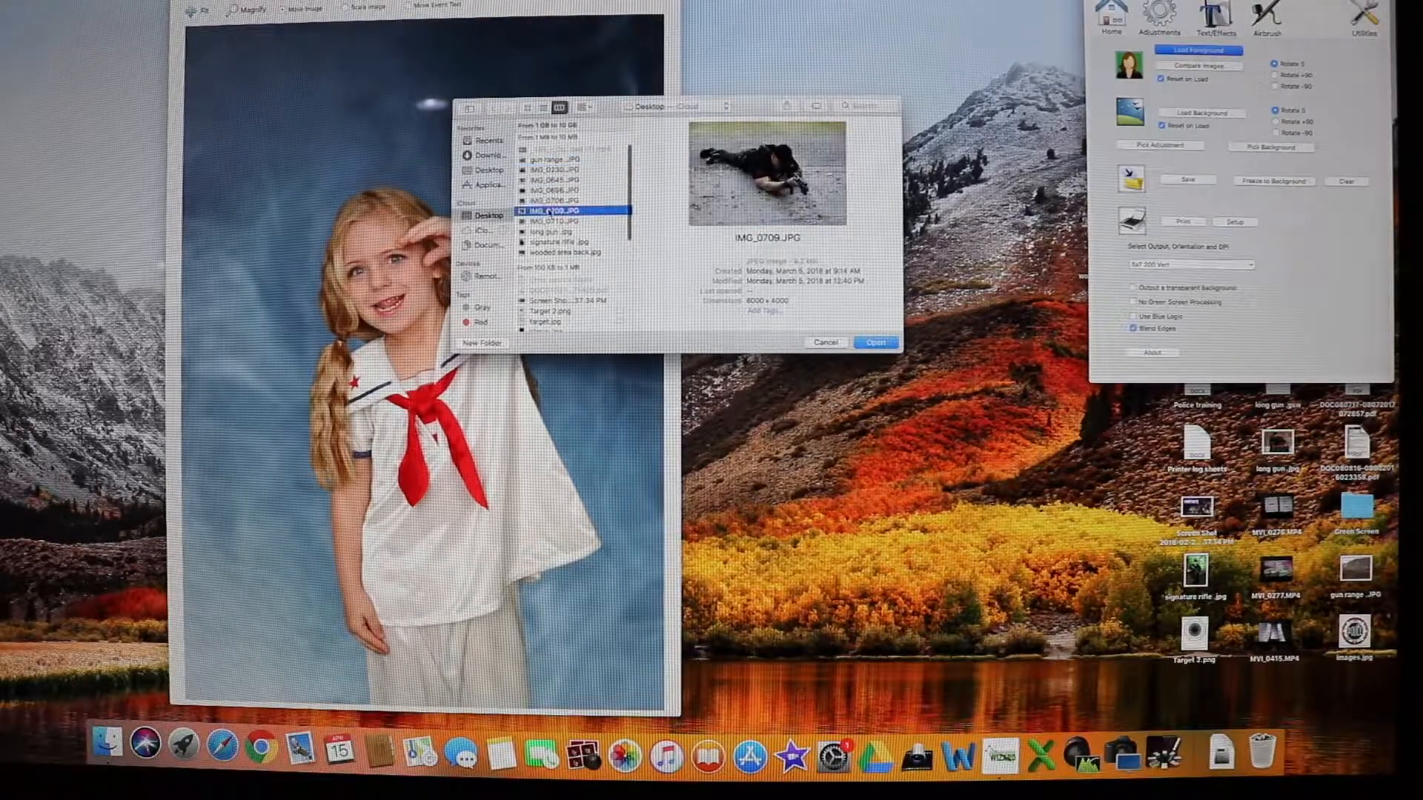
pyautogui.press('Down')
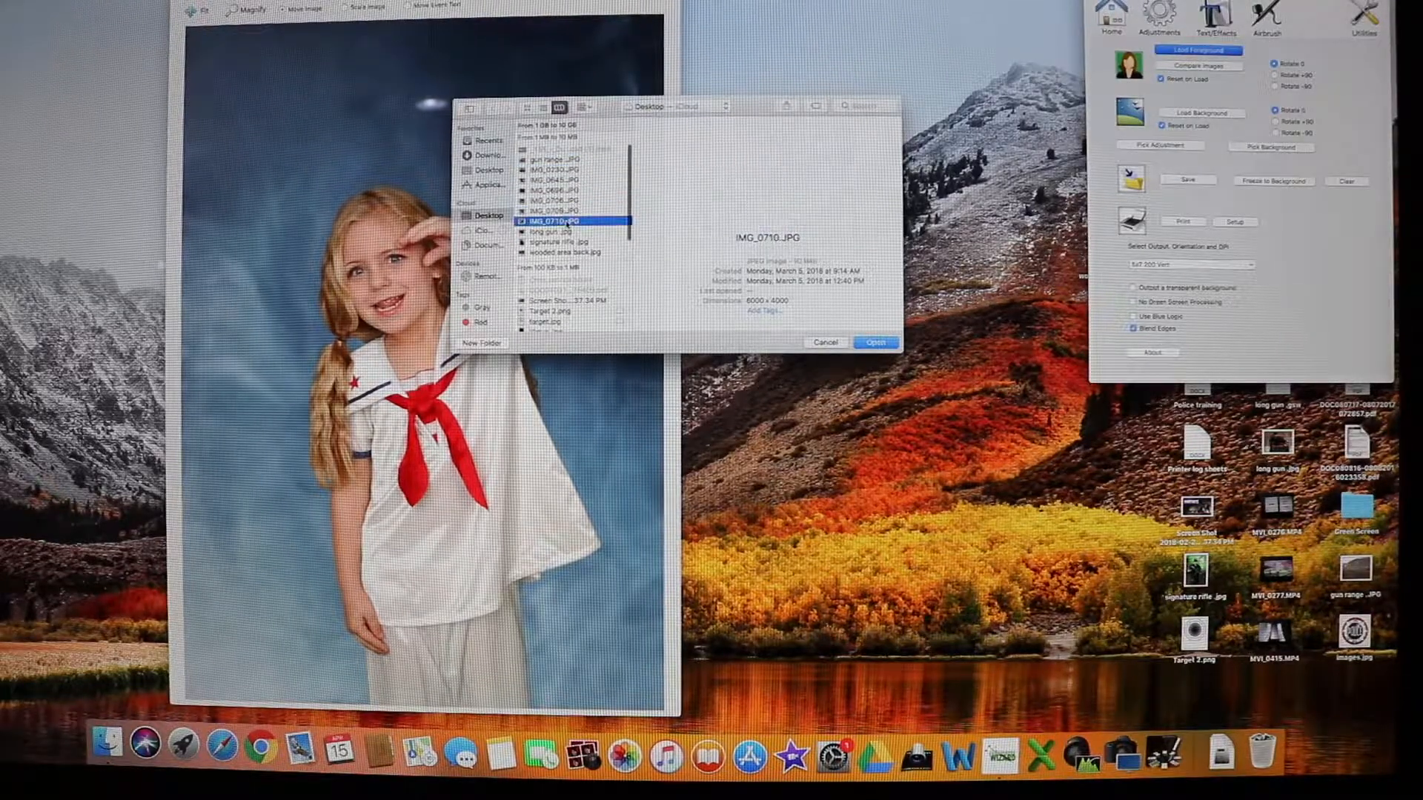
pyautogui.click(555, 190)
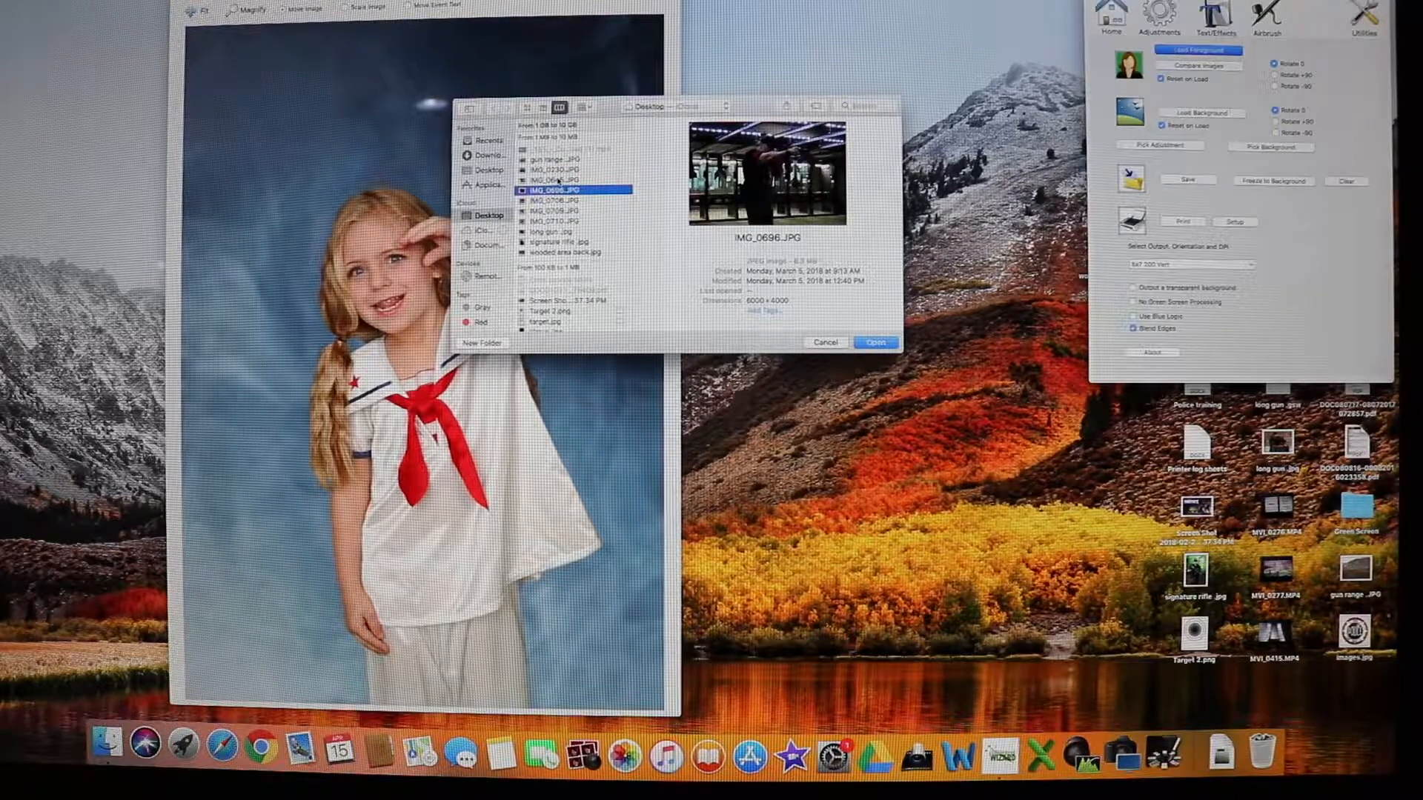
pyautogui.click(557, 179)
pyautogui.scroll(-3, 558, 241)
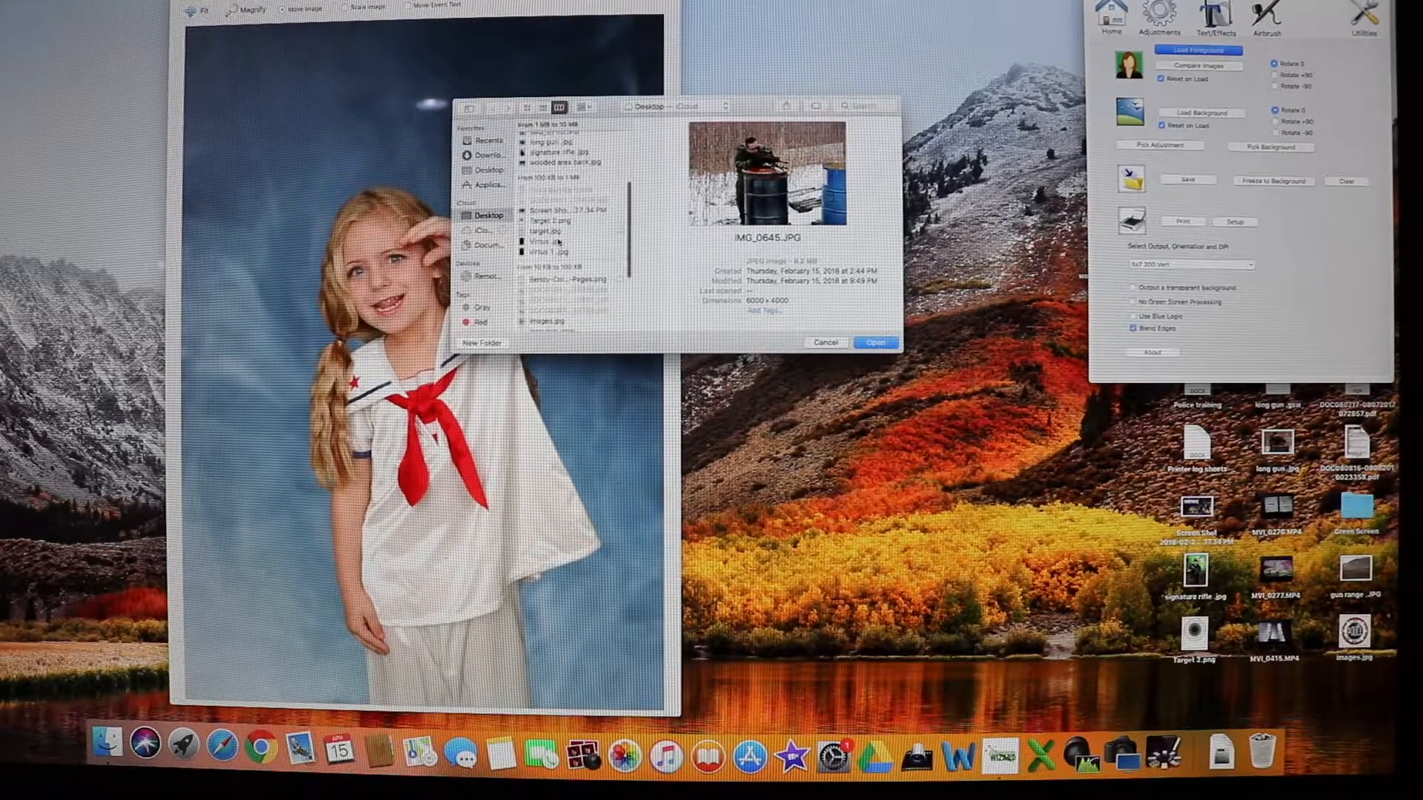
pyautogui.scroll(-3, 552, 239)
pyautogui.click(551, 238)
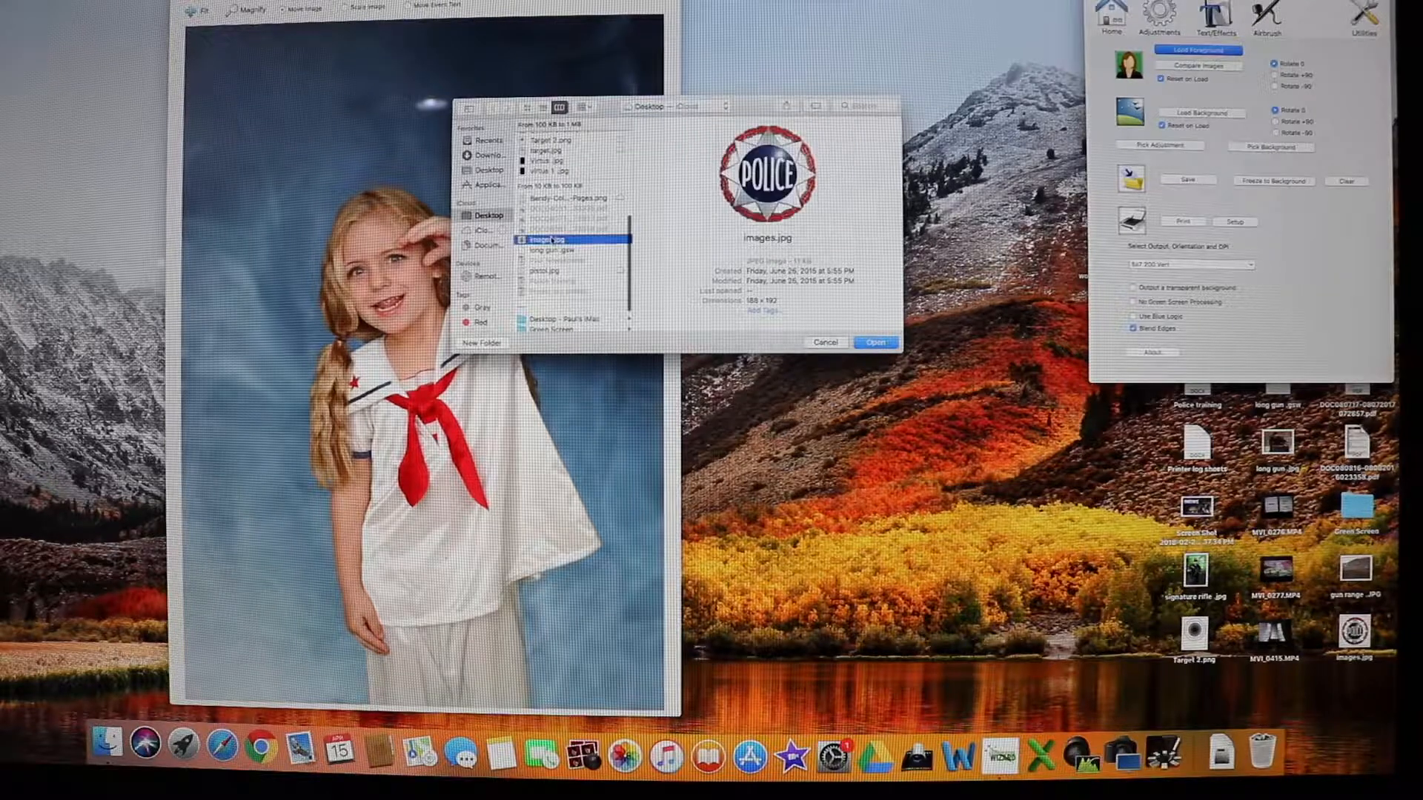
pyautogui.click(551, 250)
pyautogui.scroll(-2, 550, 249)
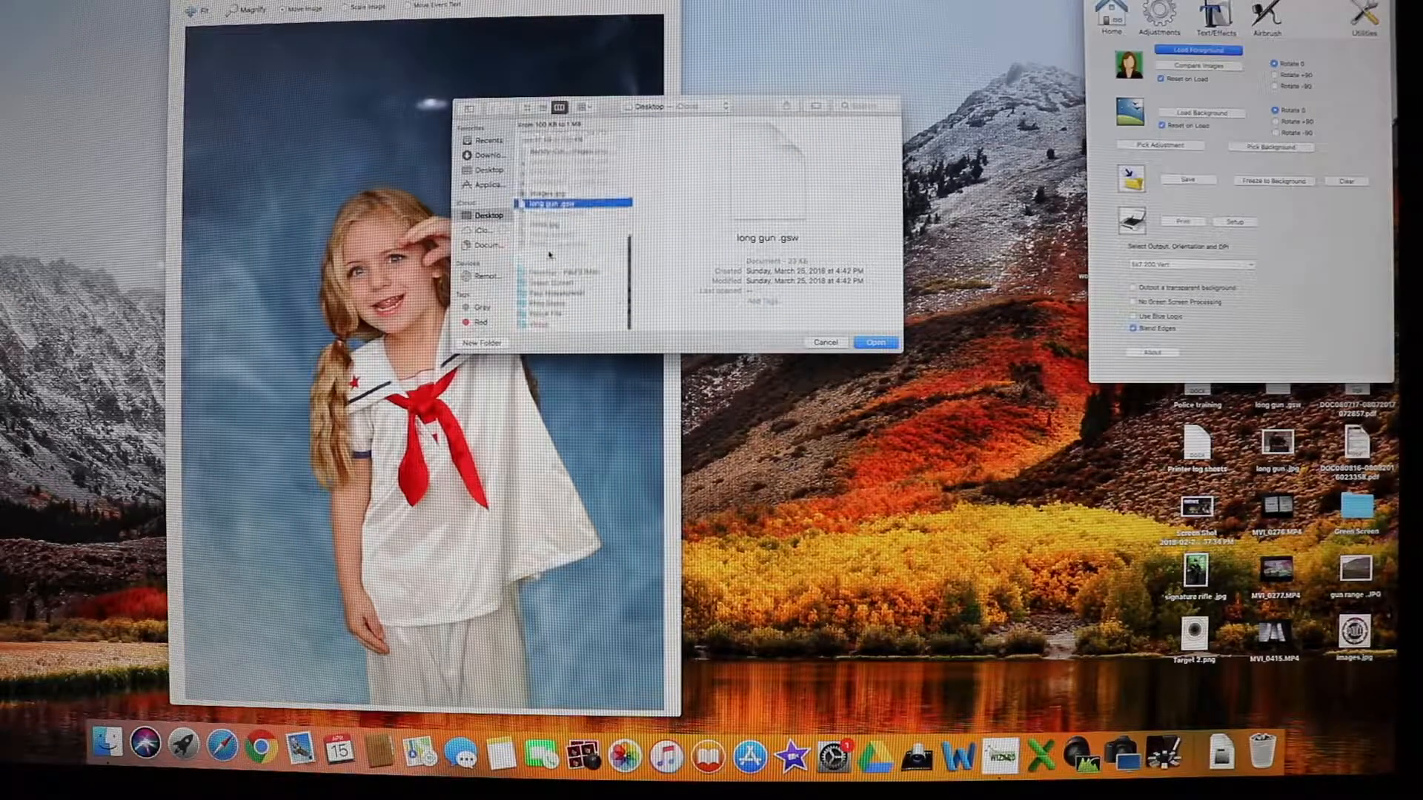
pyautogui.scroll(5, 550, 249)
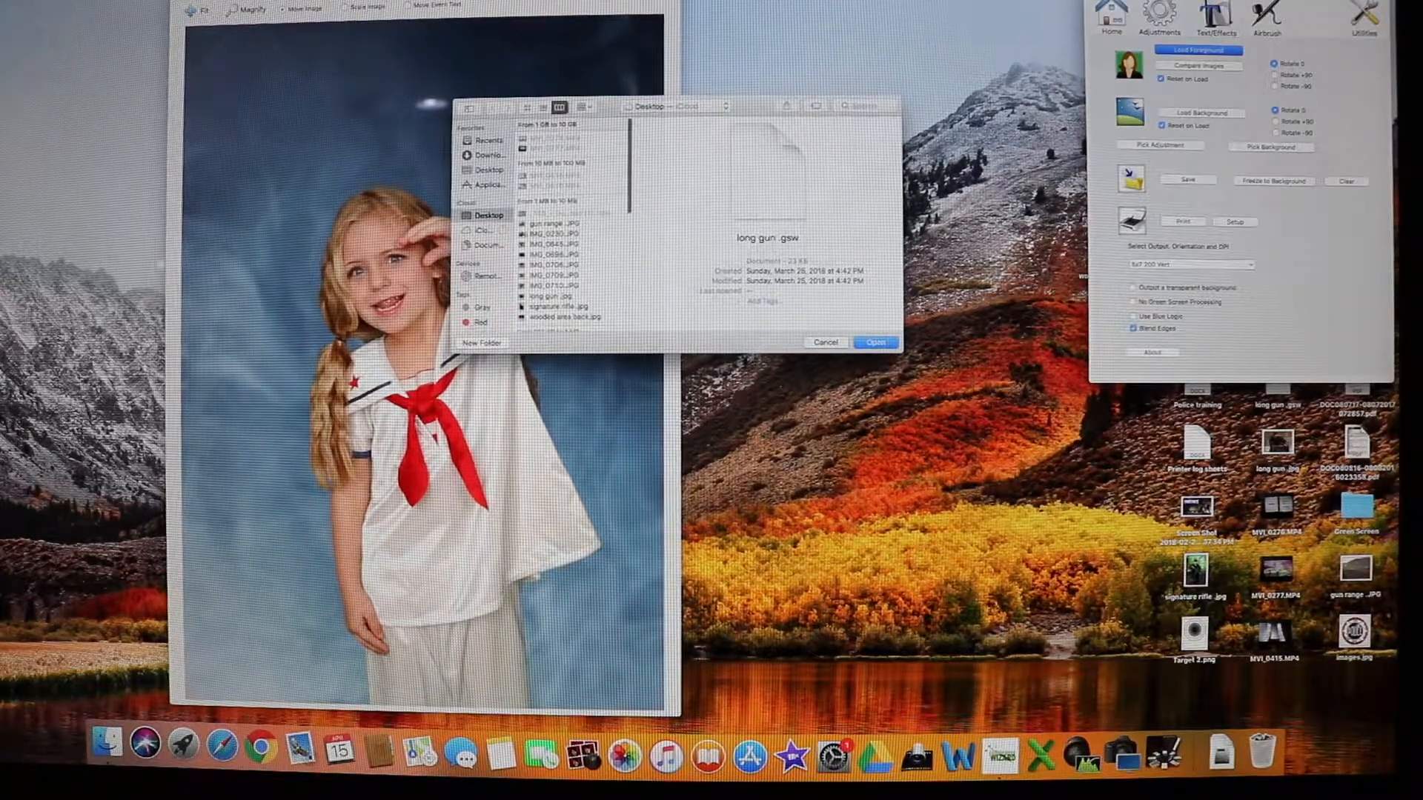
# Switch to the Green Screen folder and load the armed officer photo IMG_0263.JPG as foreground
pyautogui.click(667, 106)
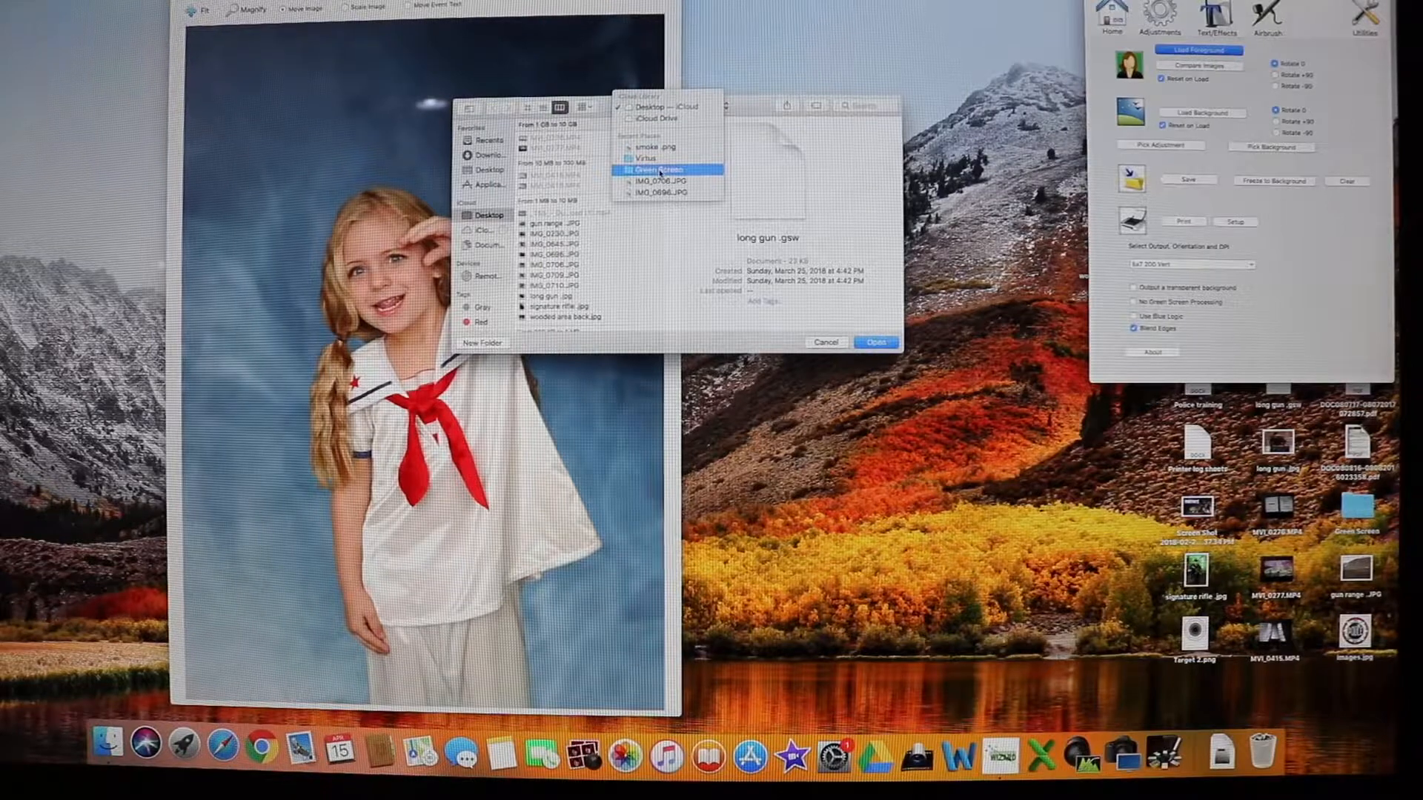
pyautogui.click(662, 170)
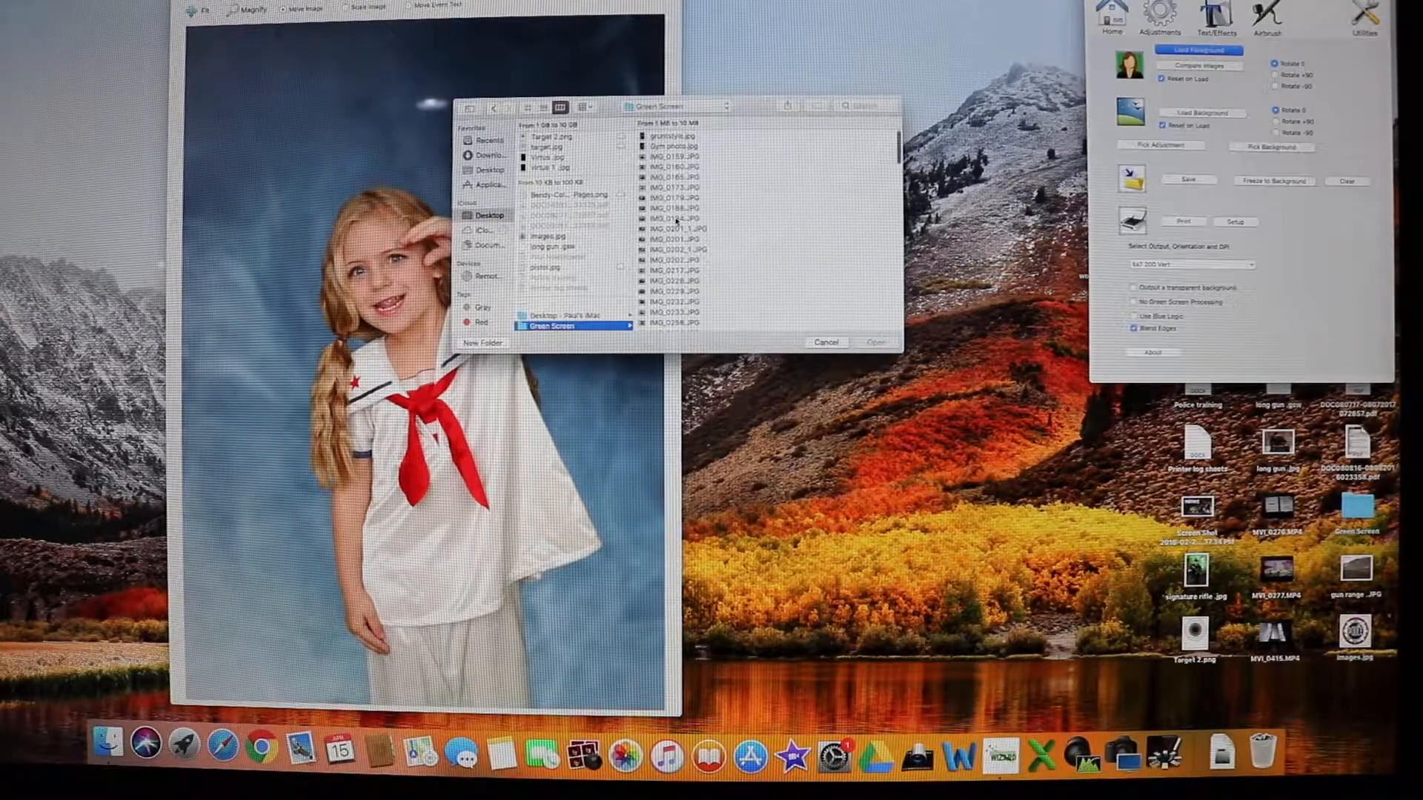
pyautogui.click(675, 221)
pyautogui.press('Up')
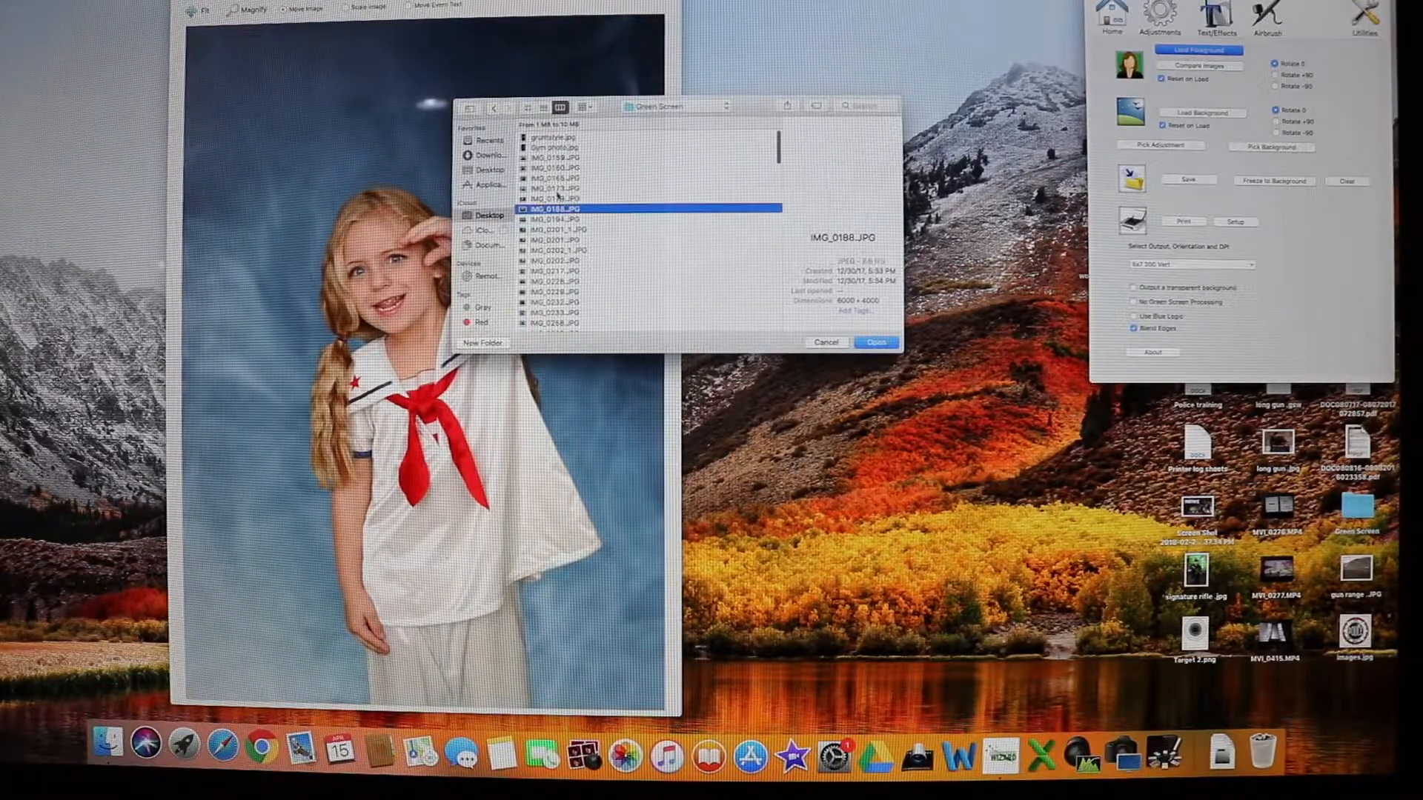
pyautogui.press('Up')
pyautogui.press('Up')
pyautogui.press('Up')
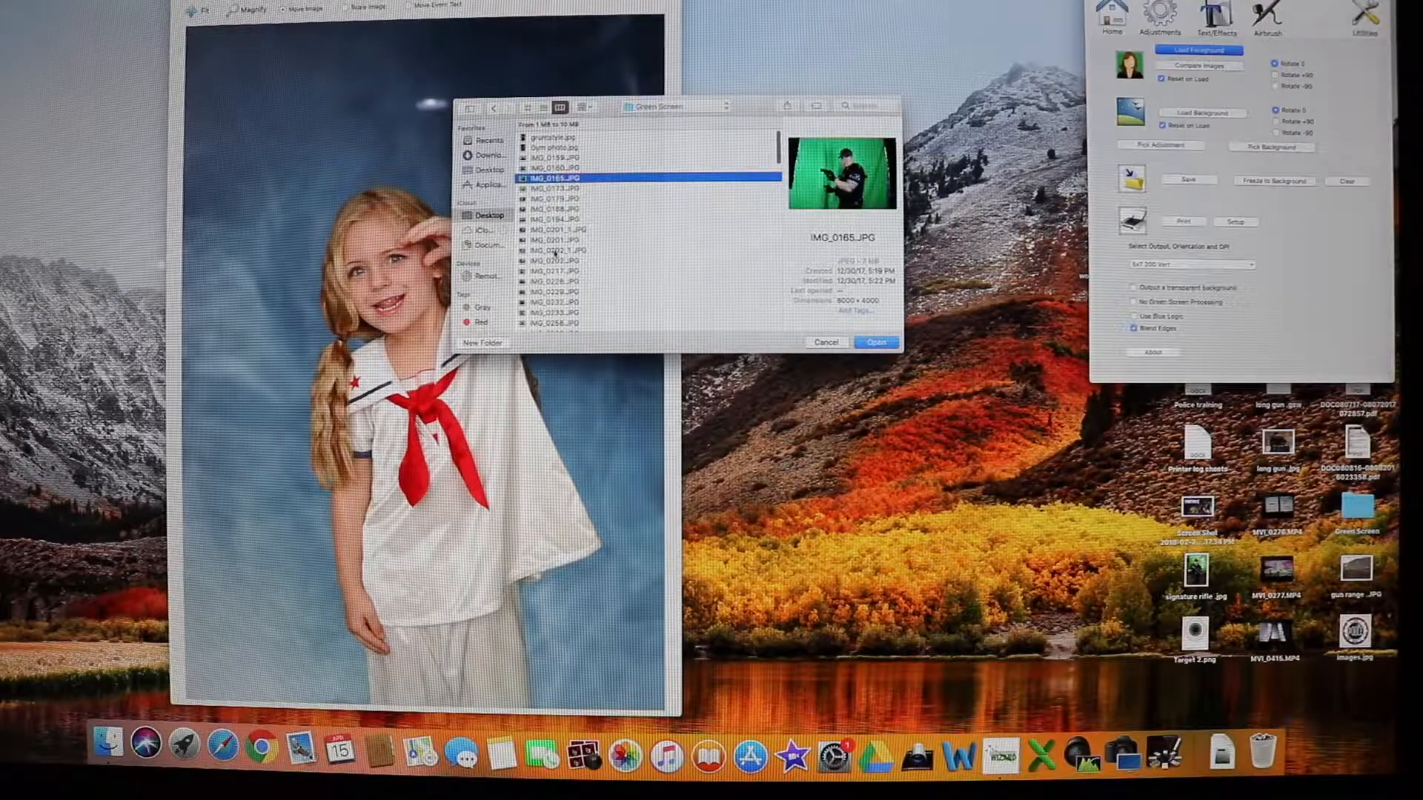
pyautogui.click(555, 249)
pyautogui.click(550, 271)
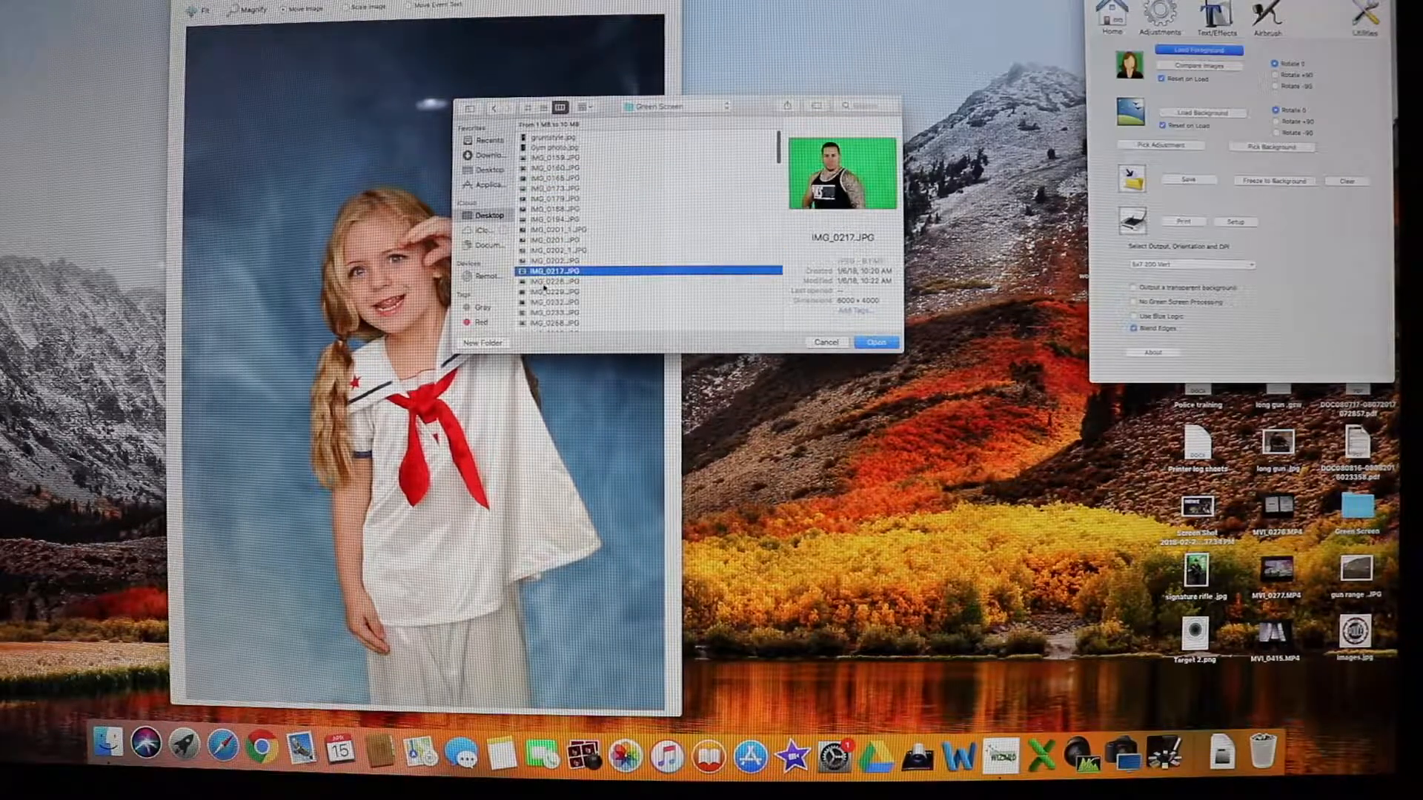
pyautogui.press('Down')
pyautogui.scroll(-3, 548, 278)
pyautogui.press('Down')
pyautogui.press('Down')
pyautogui.press('Down')
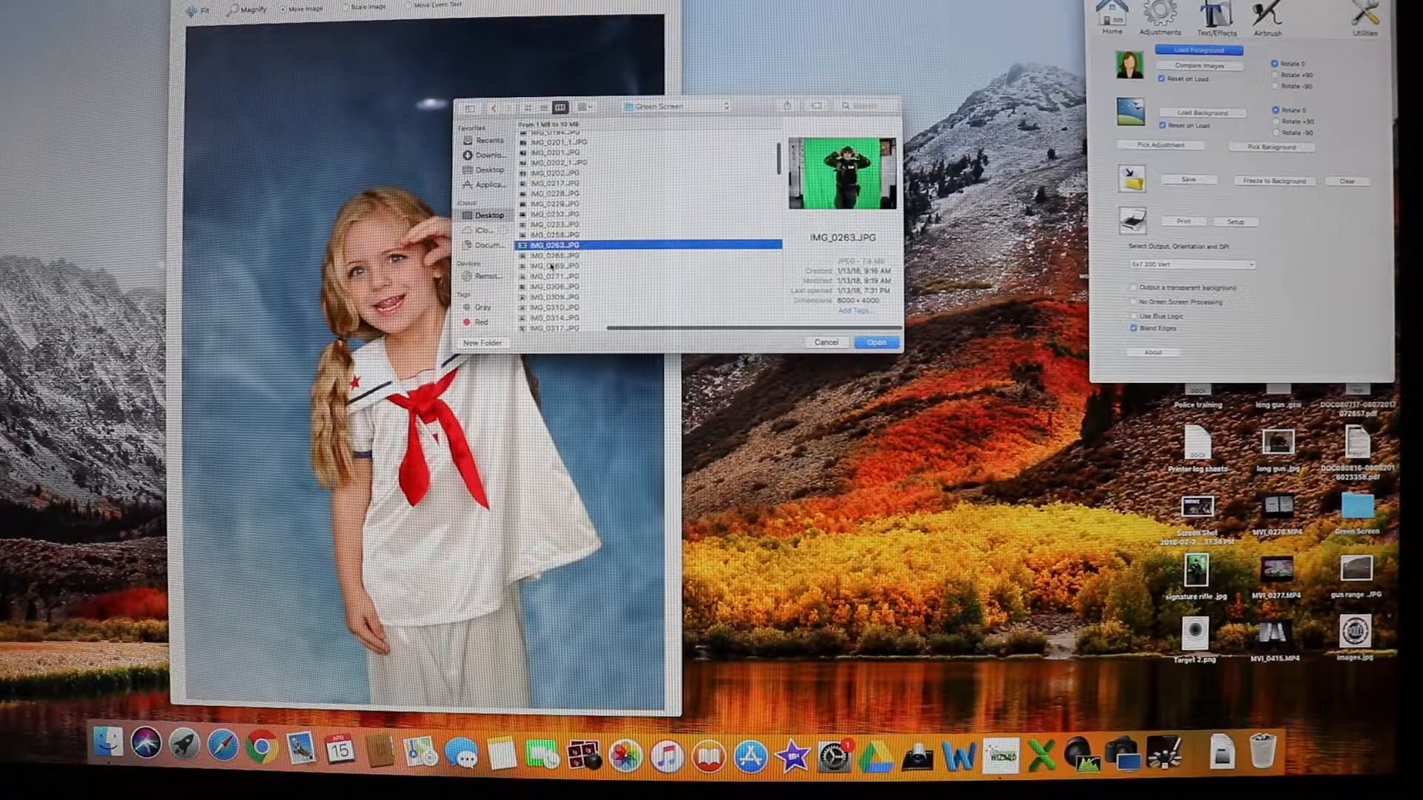
pyautogui.click(874, 343)
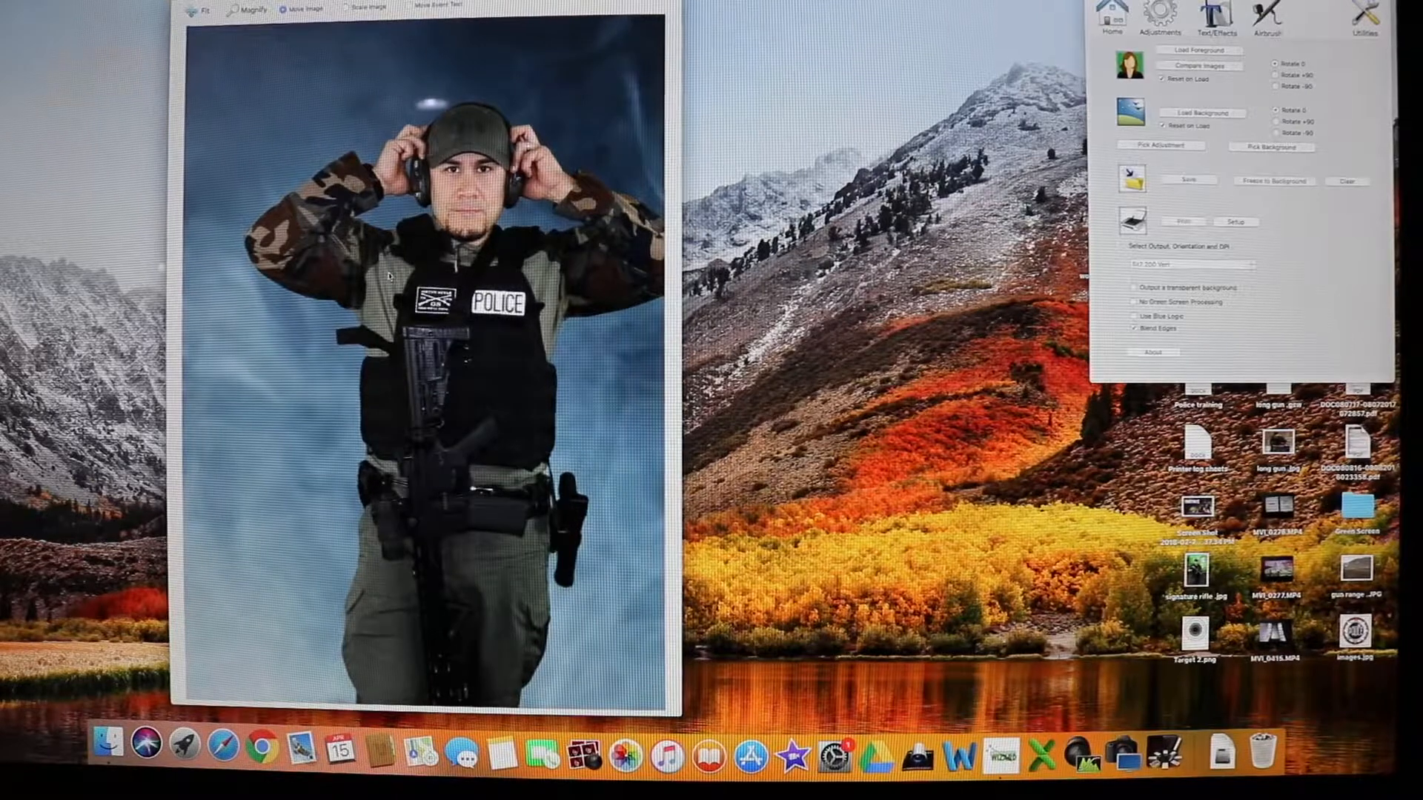
# Nudge the officer left and set the output size to a horizontal 5x7
pyautogui.moveTo(389, 276); pyautogui.dragTo(364, 276)
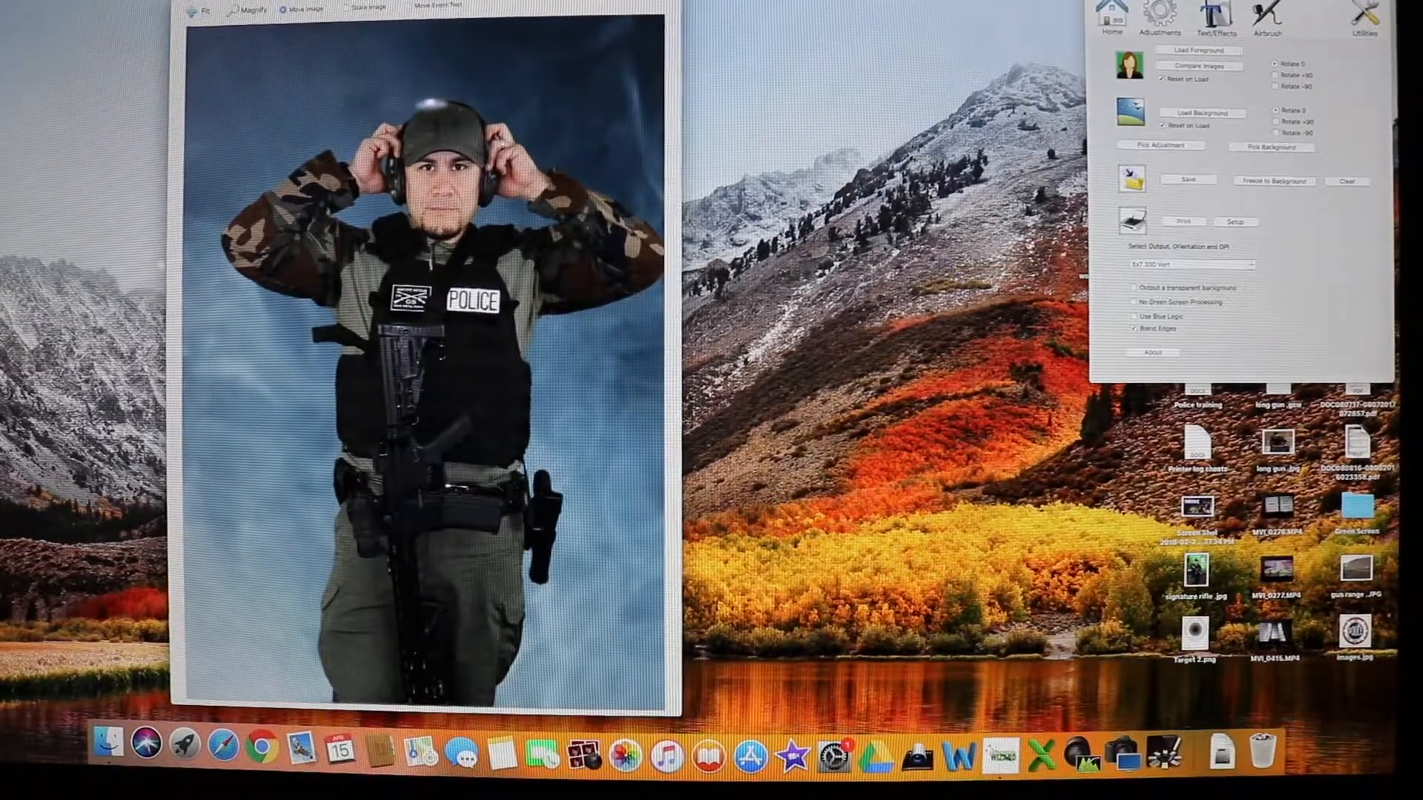
pyautogui.click(1250, 265)
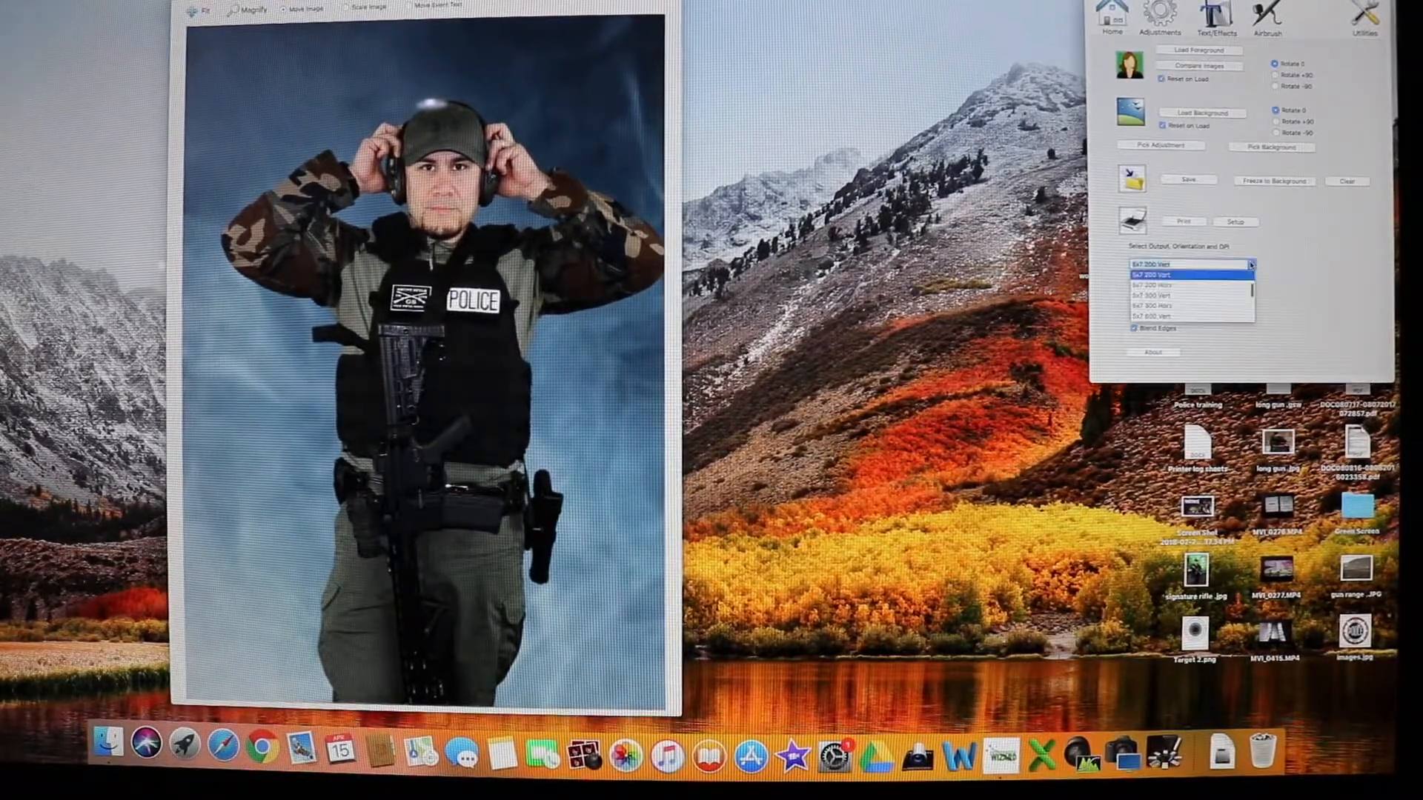
pyautogui.click(1157, 286)
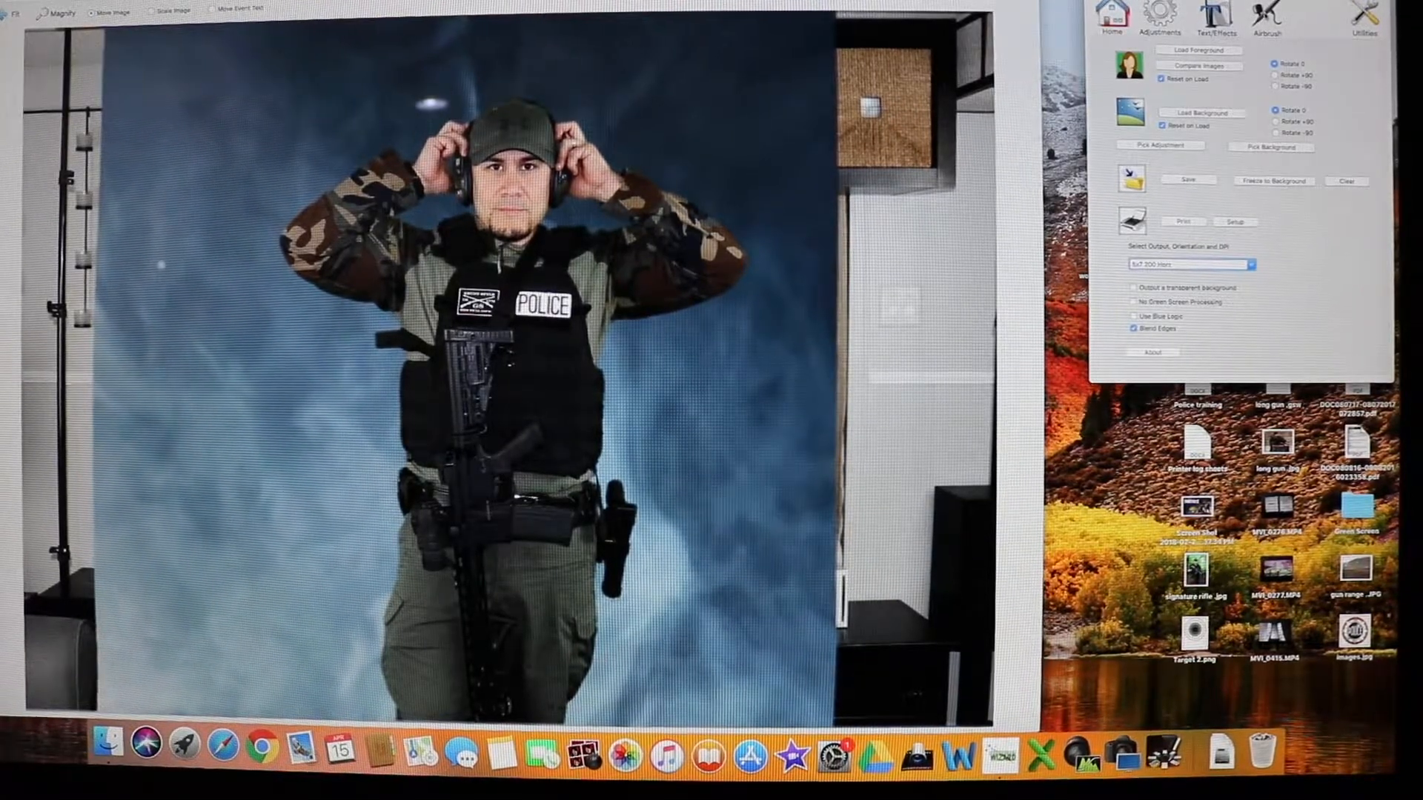
pyautogui.click(1267, 16)
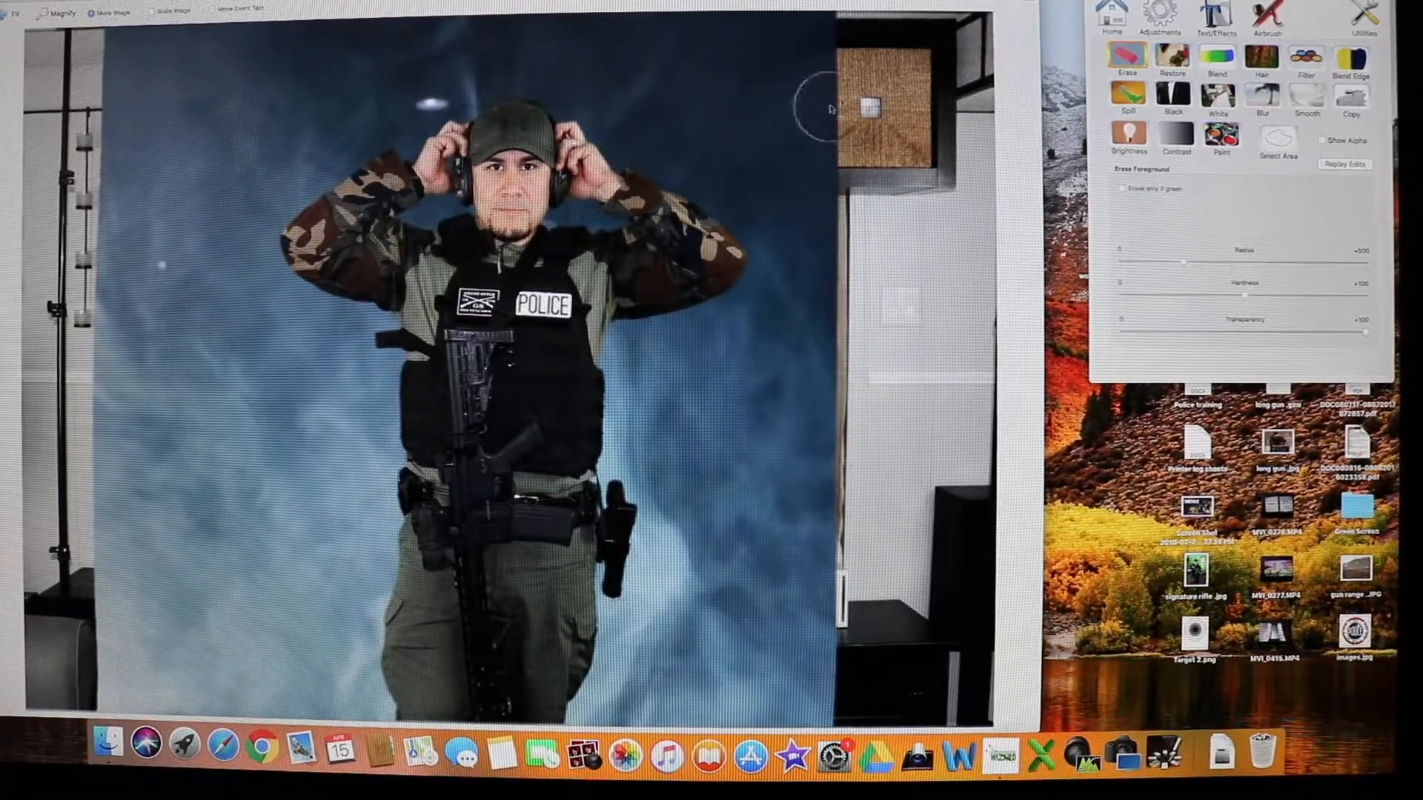
# Erase the wooden box top at upper right and, with a larger brush radius, the light stand and wall at left
pyautogui.moveTo(858, 62); pyautogui.dragTo(931, 108)
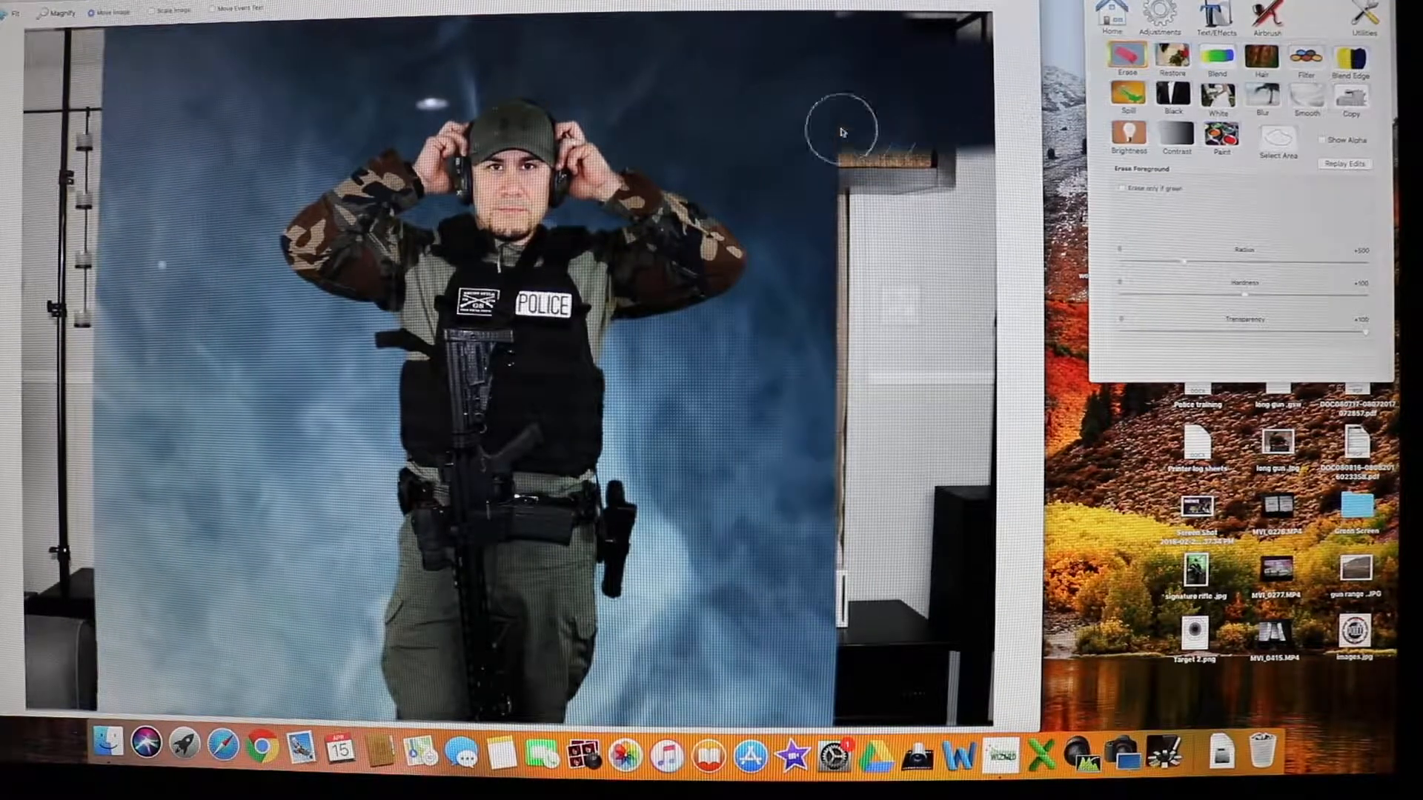
pyautogui.moveTo(872, 102); pyautogui.dragTo(841, 38)
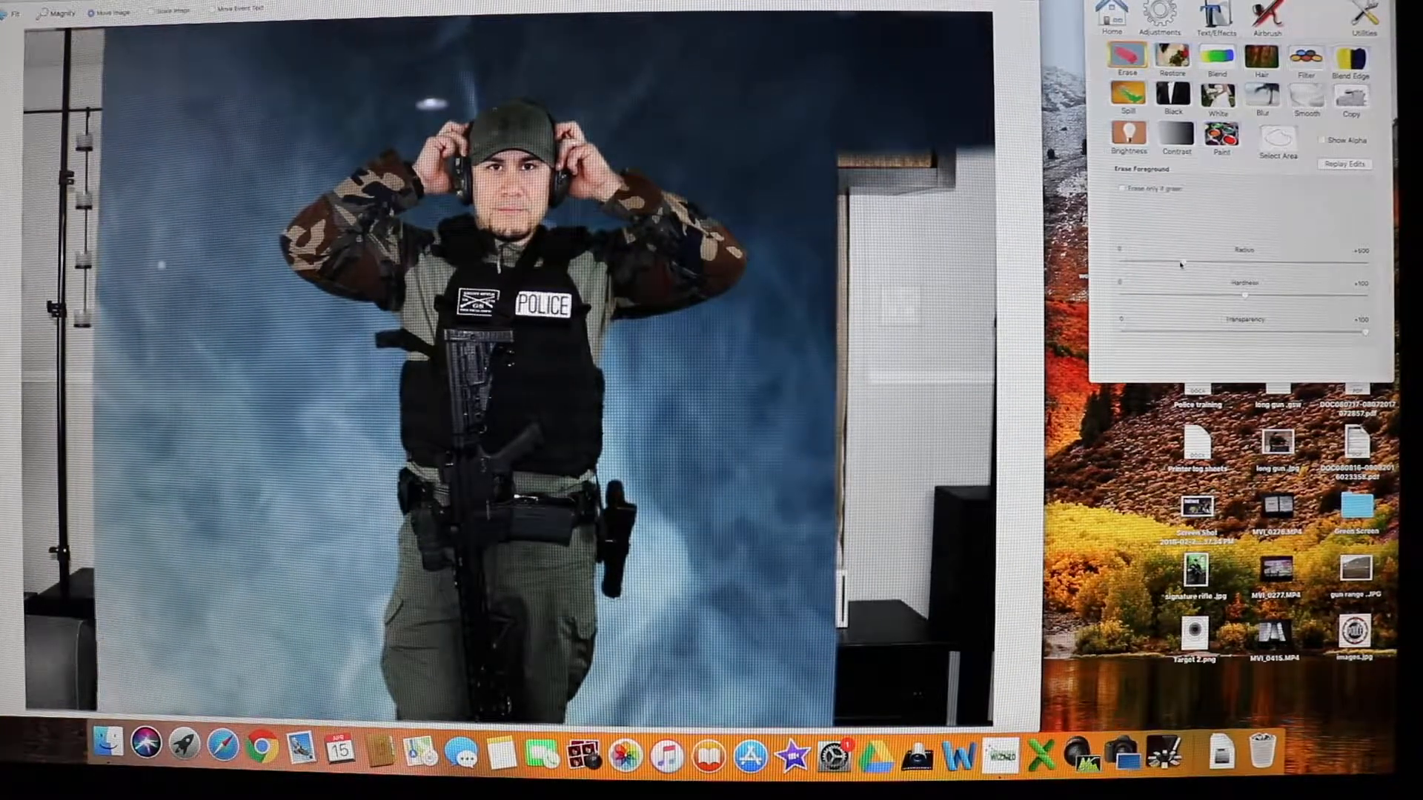
pyautogui.moveTo(1182, 263); pyautogui.dragTo(1301, 264)
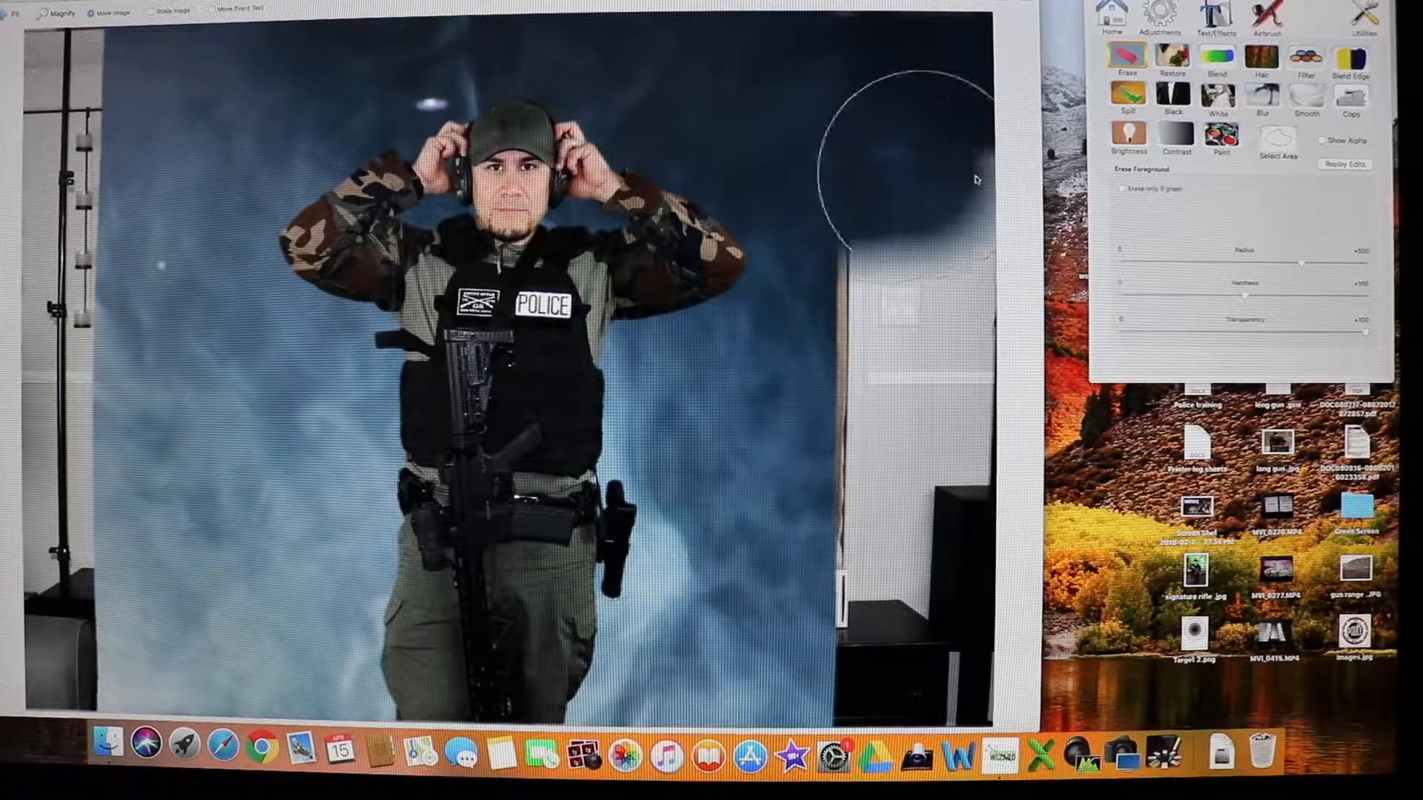
pyautogui.moveTo(905, 158)
pyautogui.mouseDown()
pyautogui.moveTo(890, 350)
pyautogui.moveTo(937, 429)
pyautogui.moveTo(815, 502)
pyautogui.moveTo(879, 524)
pyautogui.moveTo(923, 588)
pyautogui.moveTo(810, 635)
pyautogui.moveTo(998, 692)
pyautogui.mouseUp()
pyautogui.moveTo(68, 45); pyautogui.dragTo(61, 678)
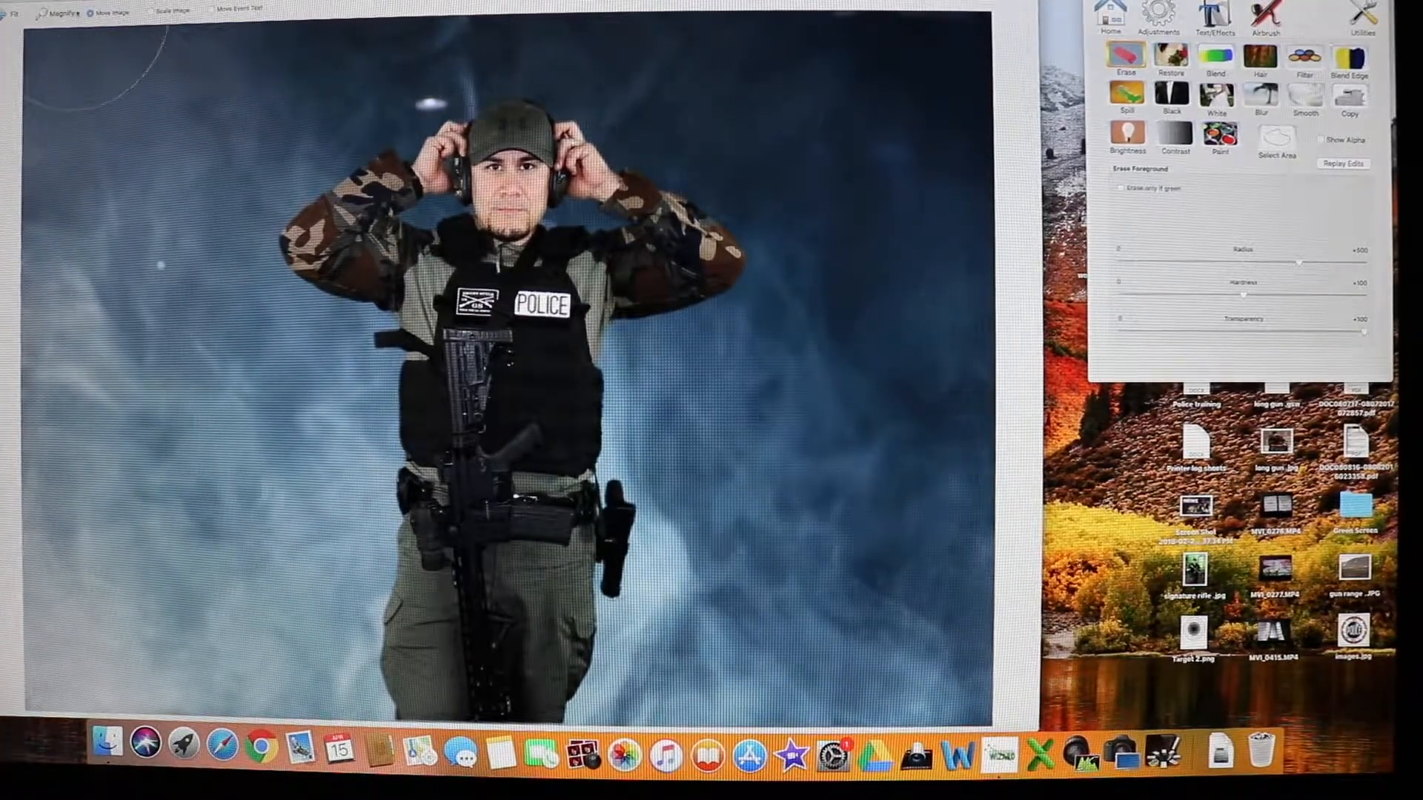
# Zoom in, try an erase stroke over the officer's vest and undo it
pyautogui.press('super+equal')
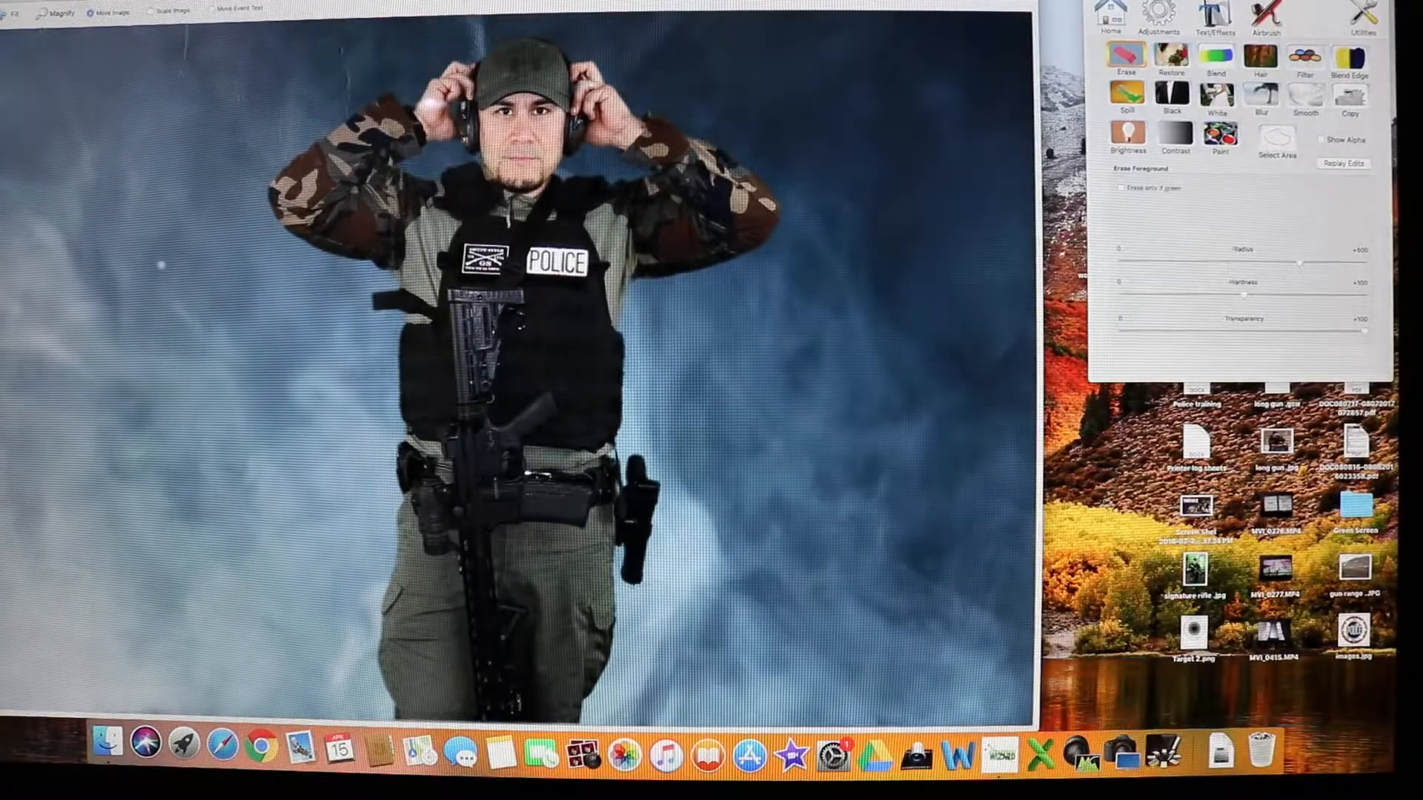
pyautogui.scroll(3, 715, 278)
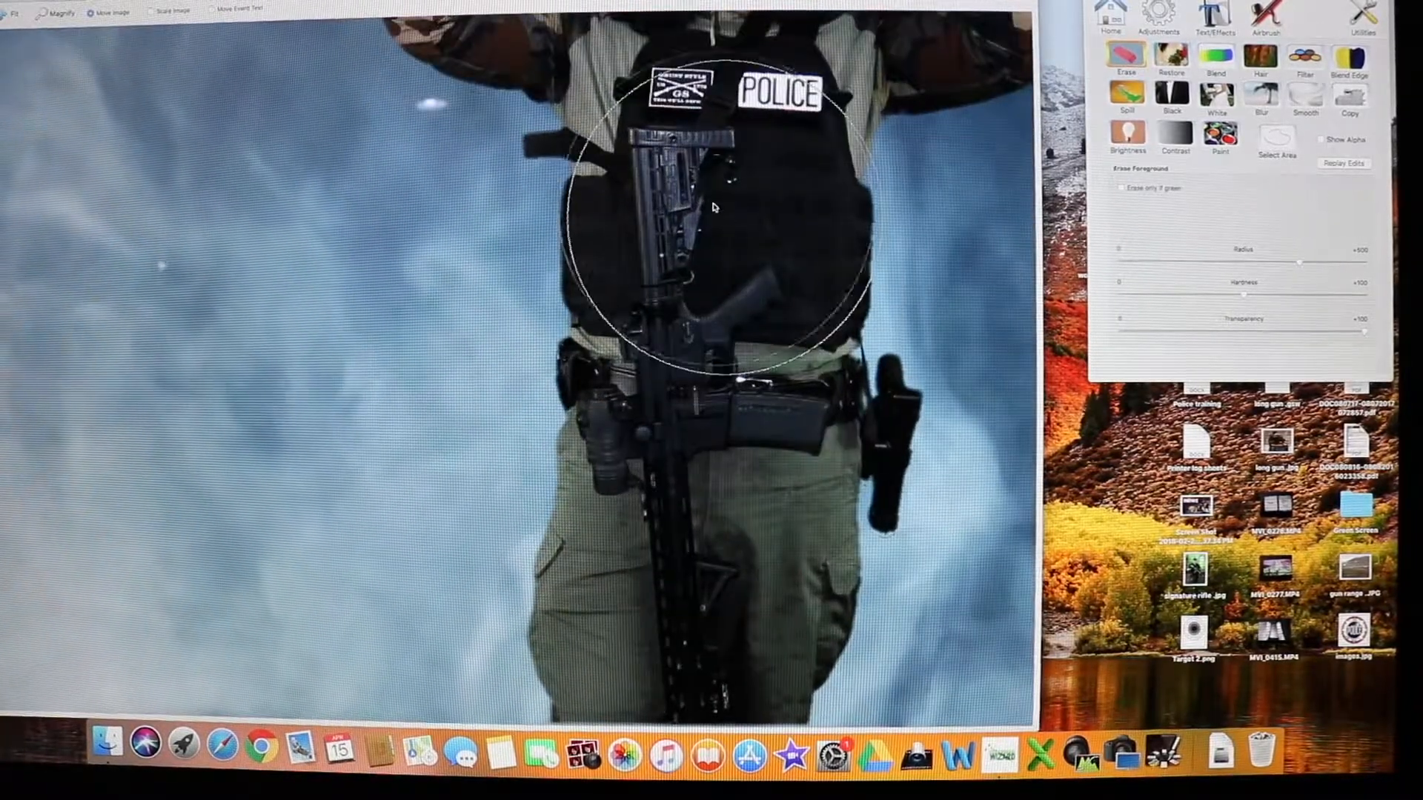
pyautogui.moveTo(716, 278)
pyautogui.mouseDown()
pyautogui.moveTo(714, 206)
pyautogui.moveTo(635, 381)
pyautogui.mouseUp()
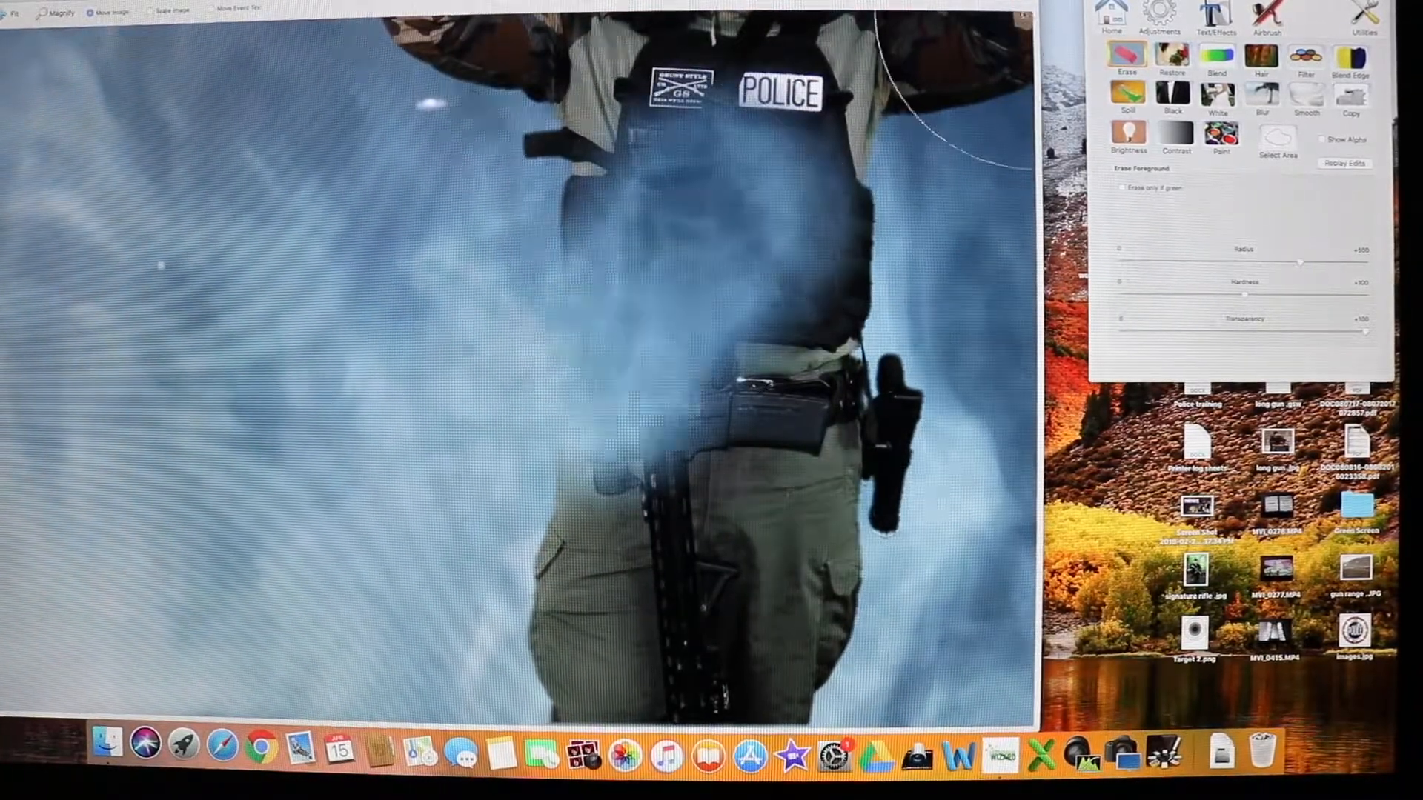
pyautogui.press('super+z')
pyautogui.scroll(-3, 850, 128)
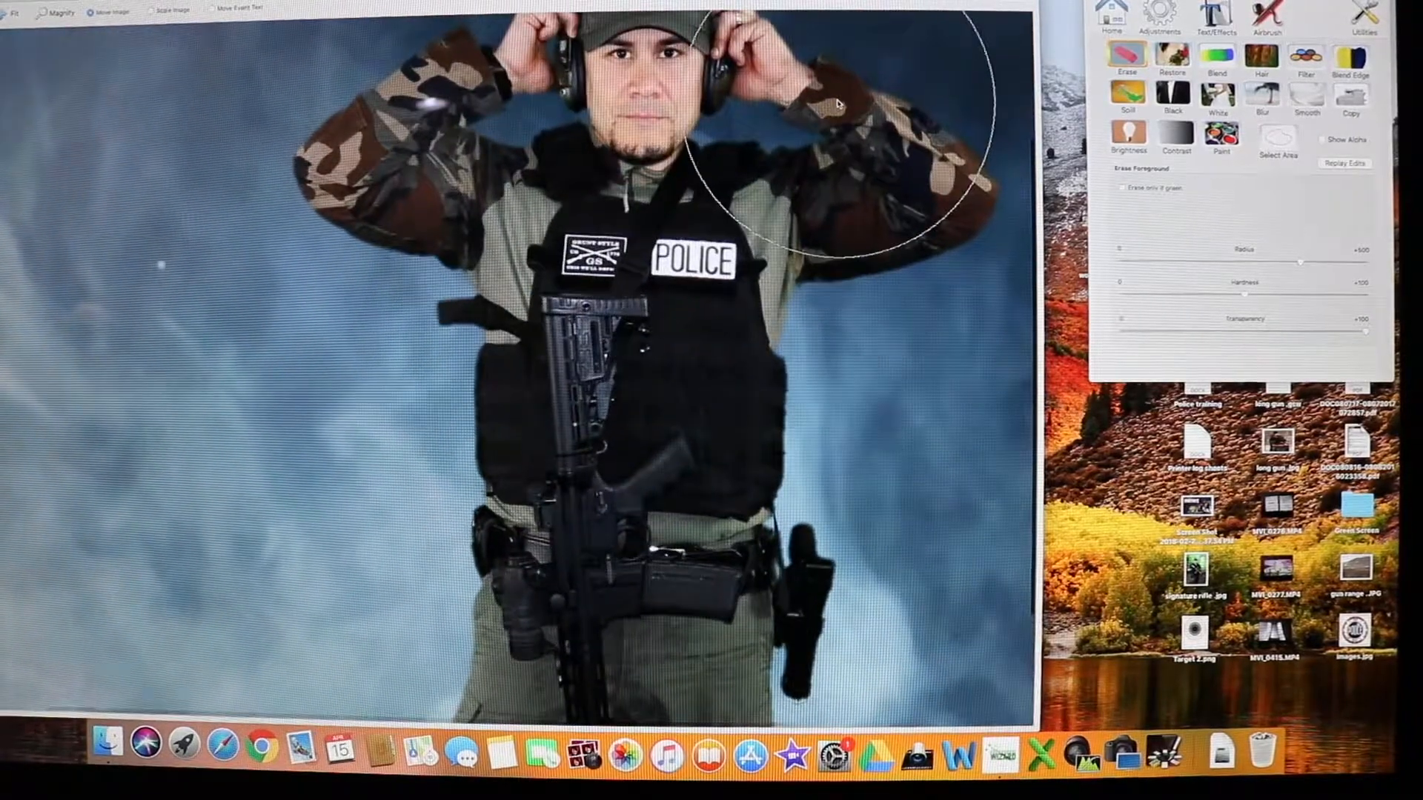
pyautogui.scroll(-2, 836, 106)
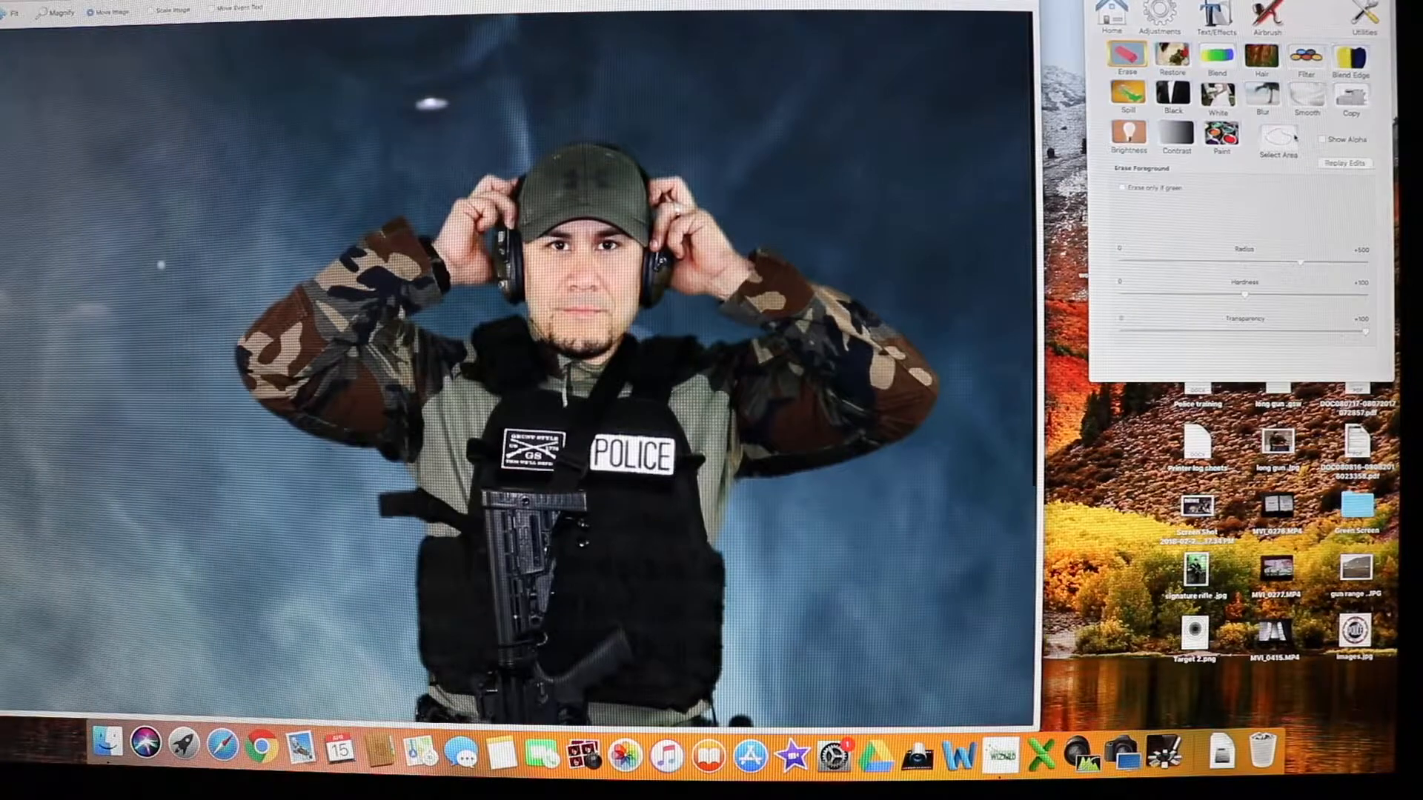
# Switch the Airbrush touch-up from Smooth to Paint with a skin-tone swatch
pyautogui.click(1306, 96)
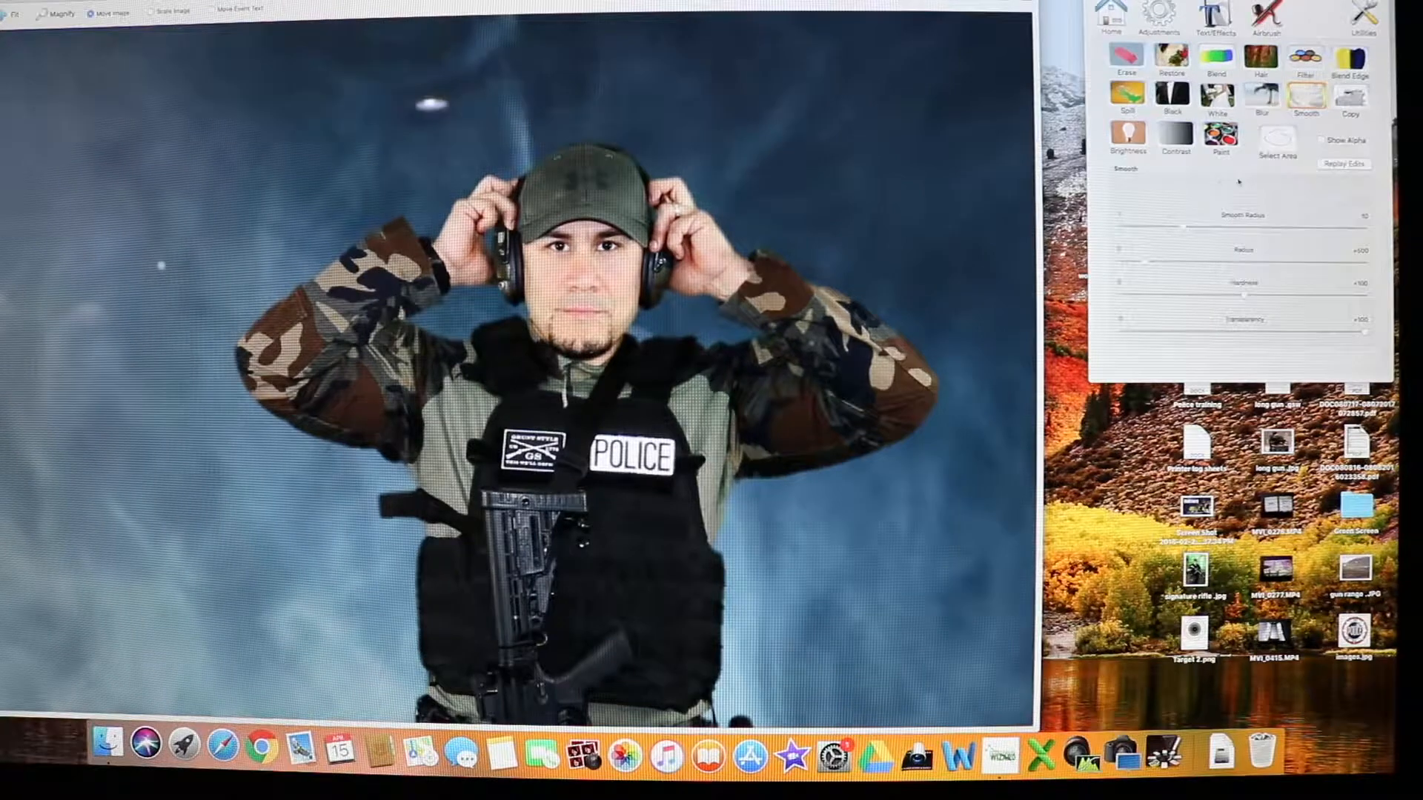
pyautogui.click(1220, 133)
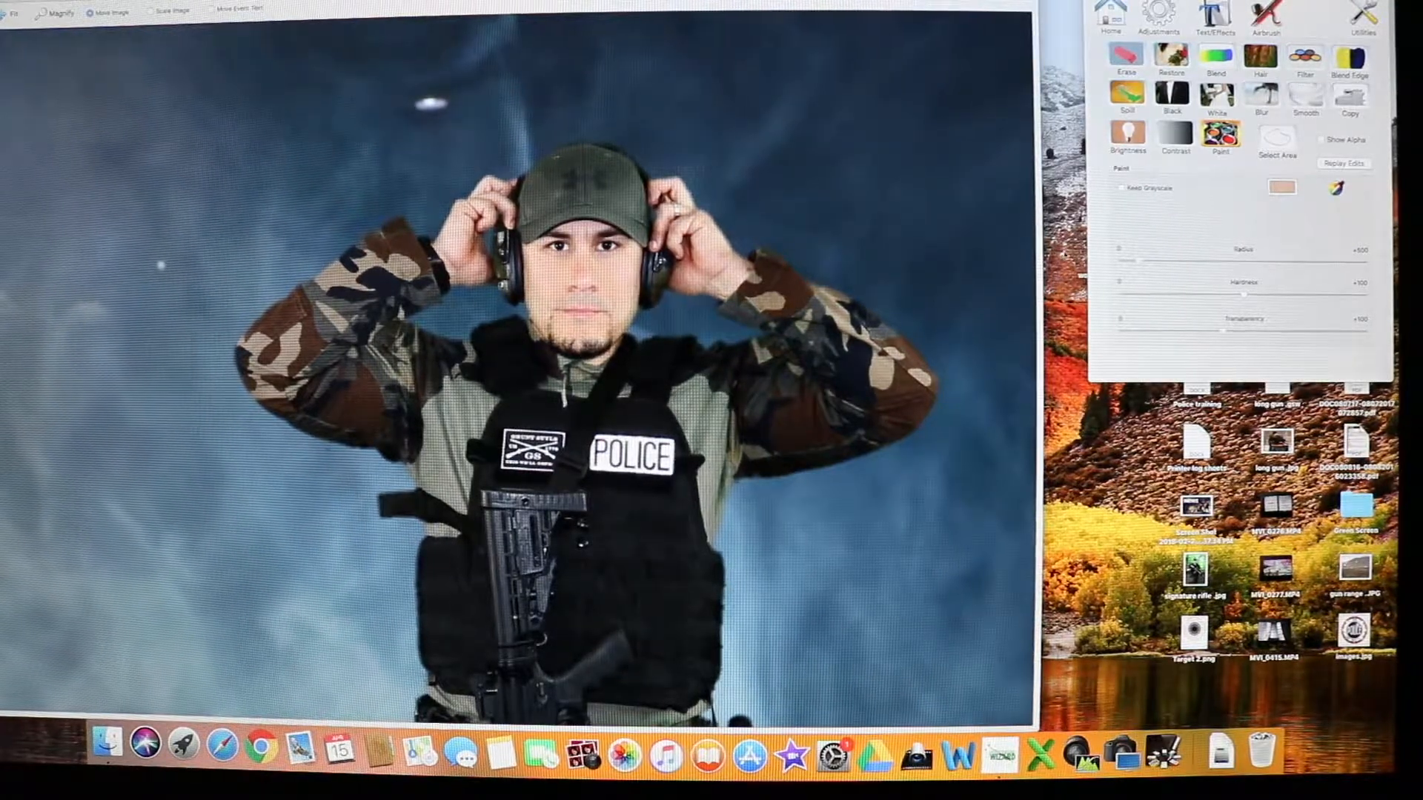
# Shrink the paint brush slightly and sample the beard's dark brown as paint colour
pyautogui.moveTo(1141, 264); pyautogui.dragTo(1131, 262)
pyautogui.keyDown('alt'); pyautogui.click(591, 350); pyautogui.keyUp('alt')
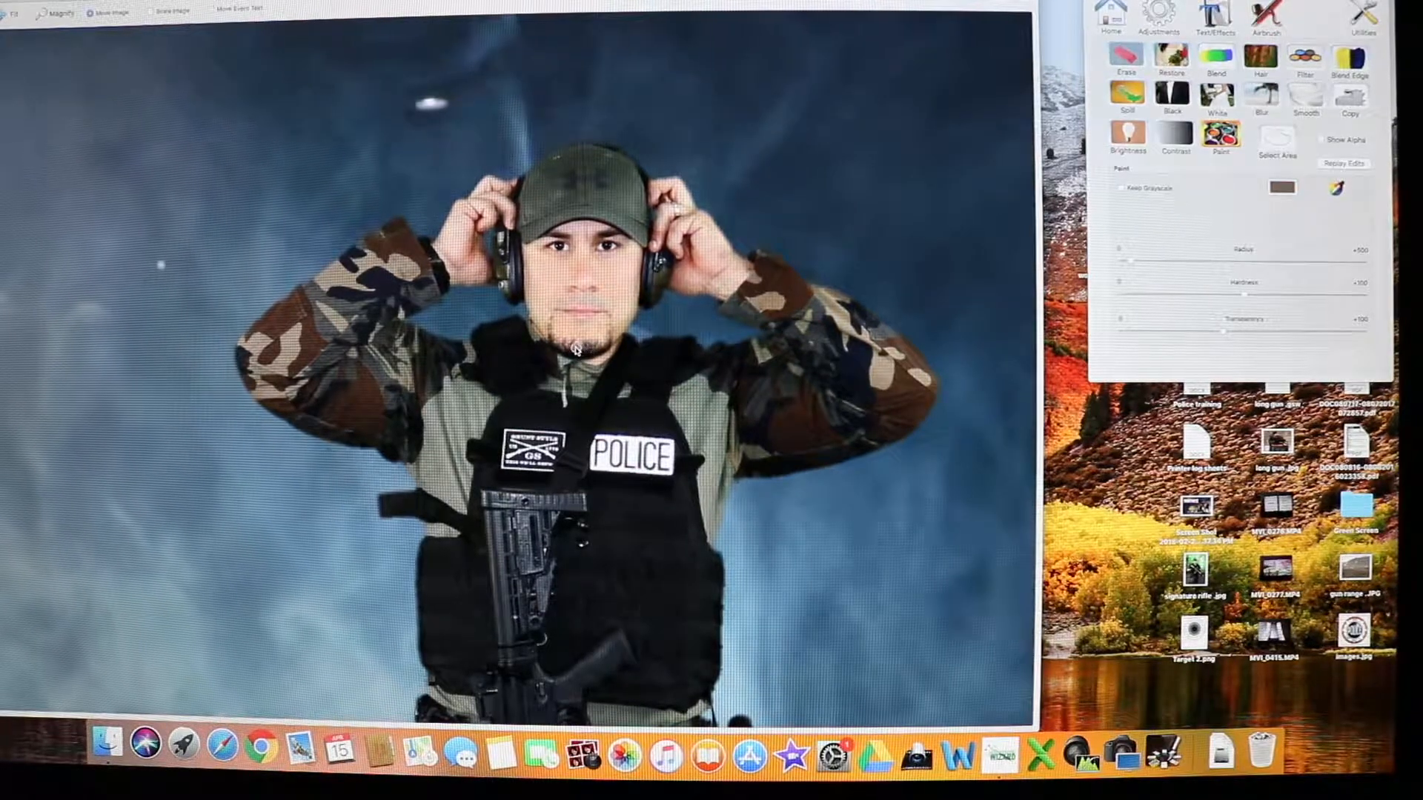